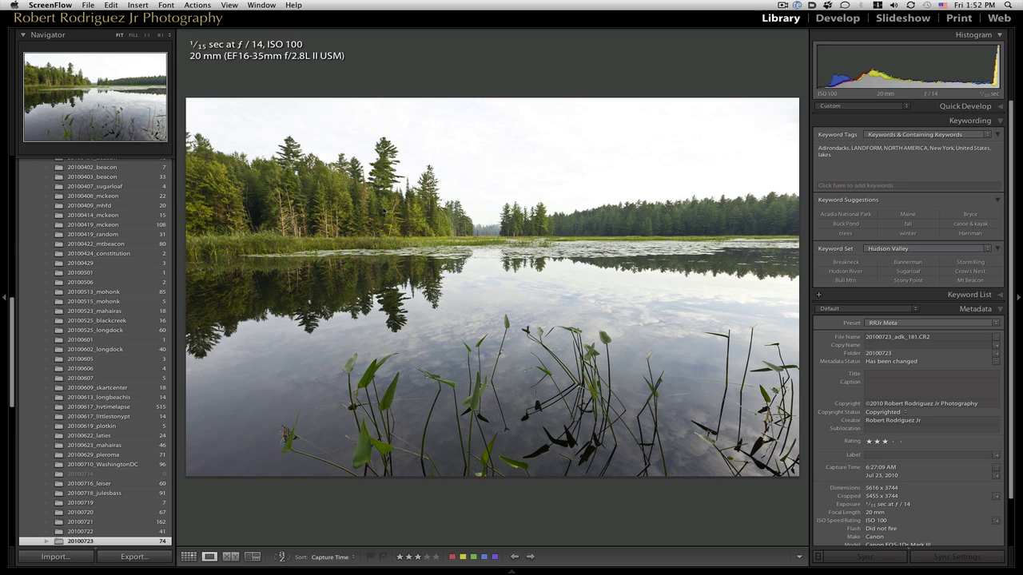
# - Open the lake photo in Develop and draw a narrow horizontal graduated filter across the far shoreline
pyautogui.press('d')
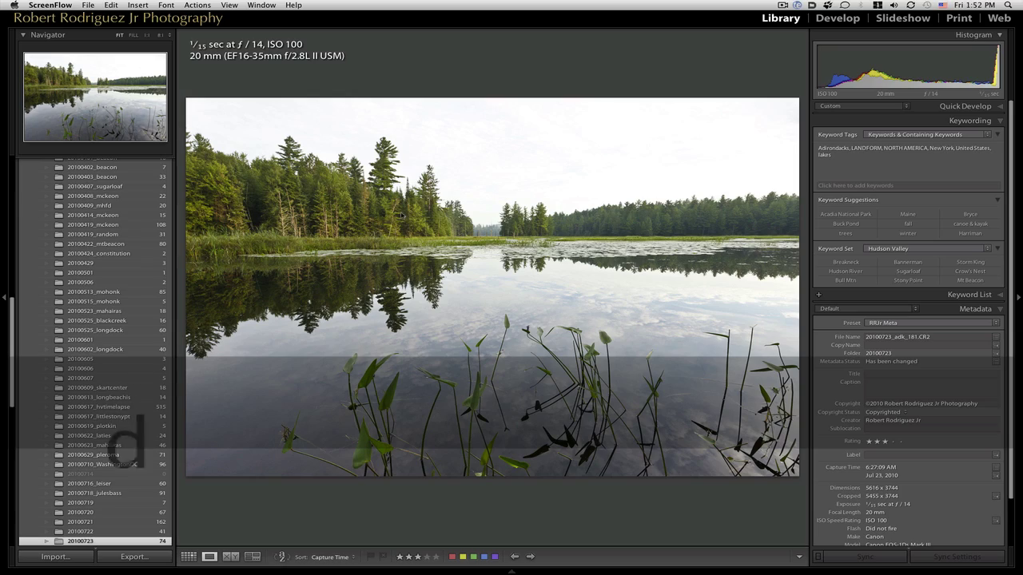
pyautogui.click(415, 213)
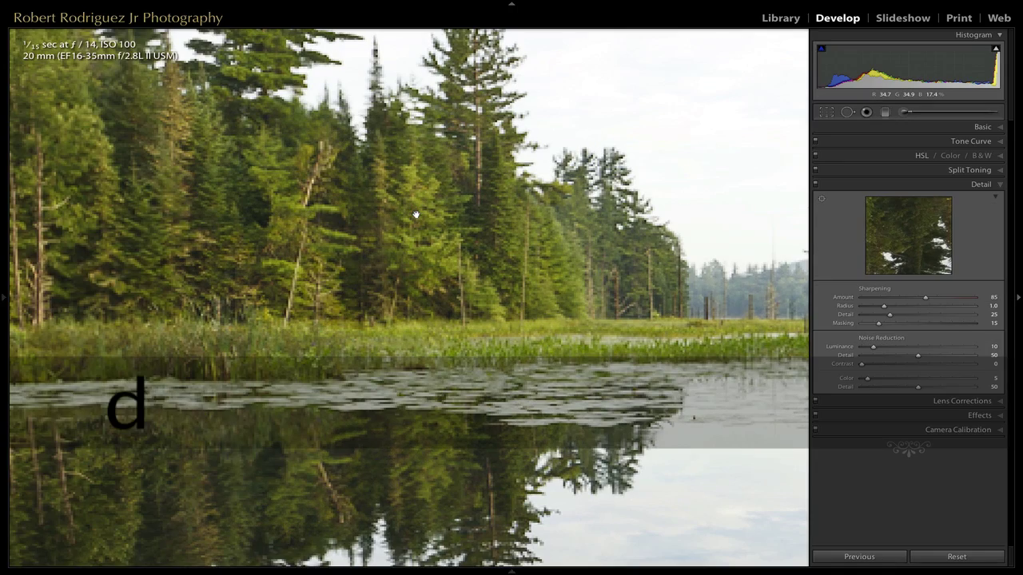
pyautogui.click(415, 214)
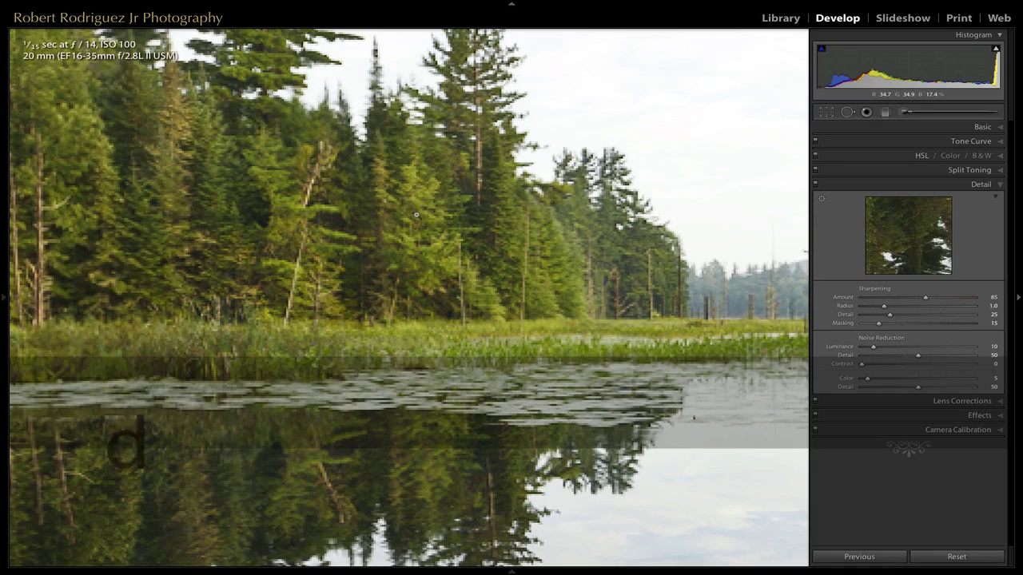
pyautogui.press('m')
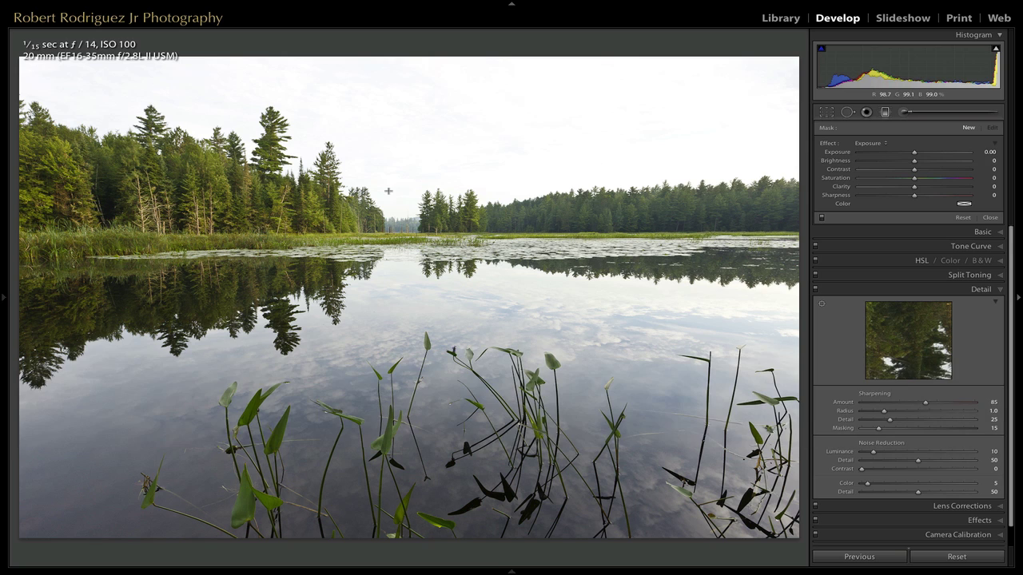
pyautogui.moveTo(397, 196); pyautogui.dragTo(394, 263)
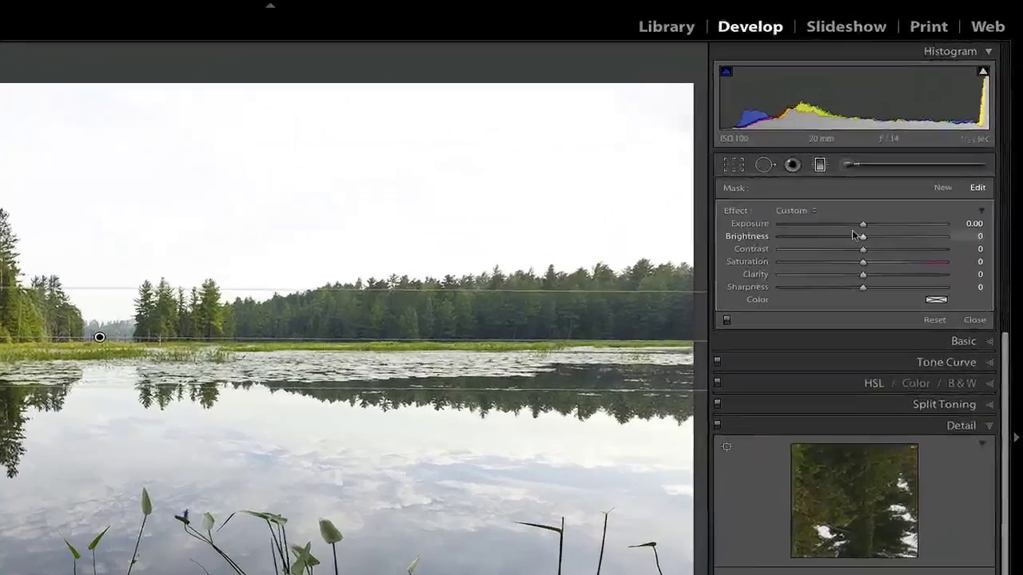
# - Try darkening the sky with the graduated filter's exposure at -1.17, and delete the filter
pyautogui.moveTo(863, 231); pyautogui.dragTo(863, 205)
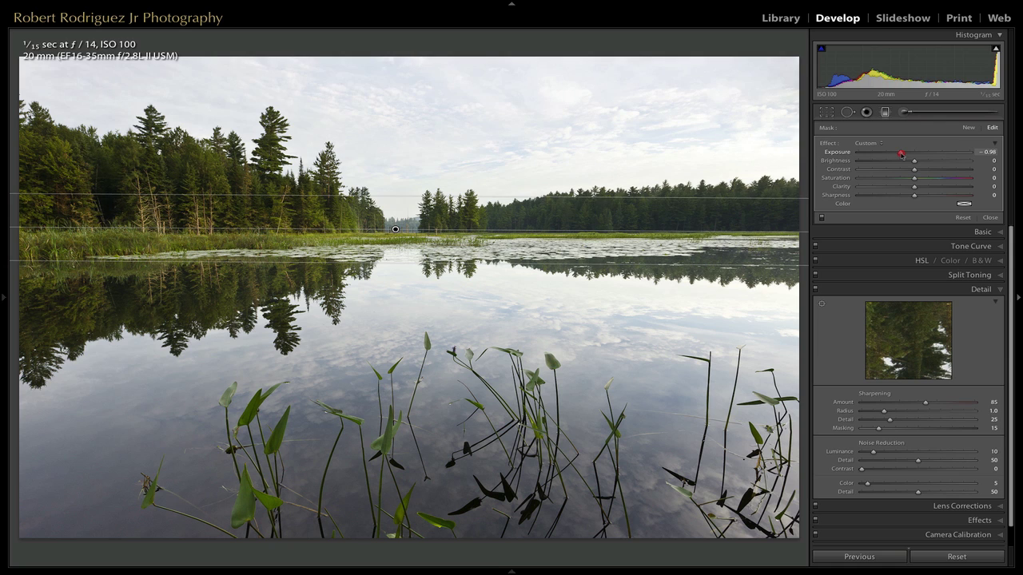
pyautogui.moveTo(902, 155); pyautogui.dragTo(899, 155)
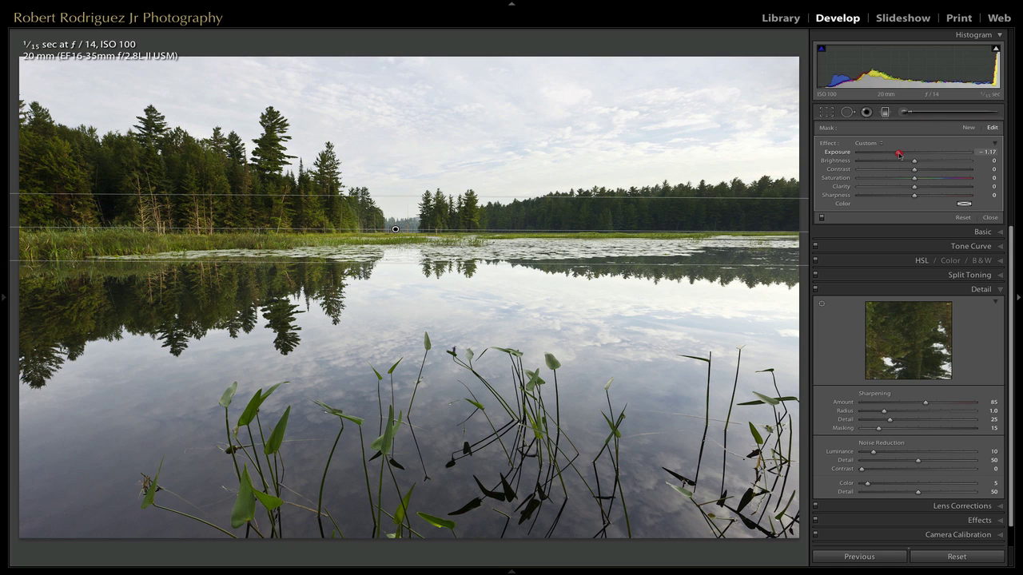
pyautogui.moveTo(899, 154); pyautogui.dragTo(896, 155)
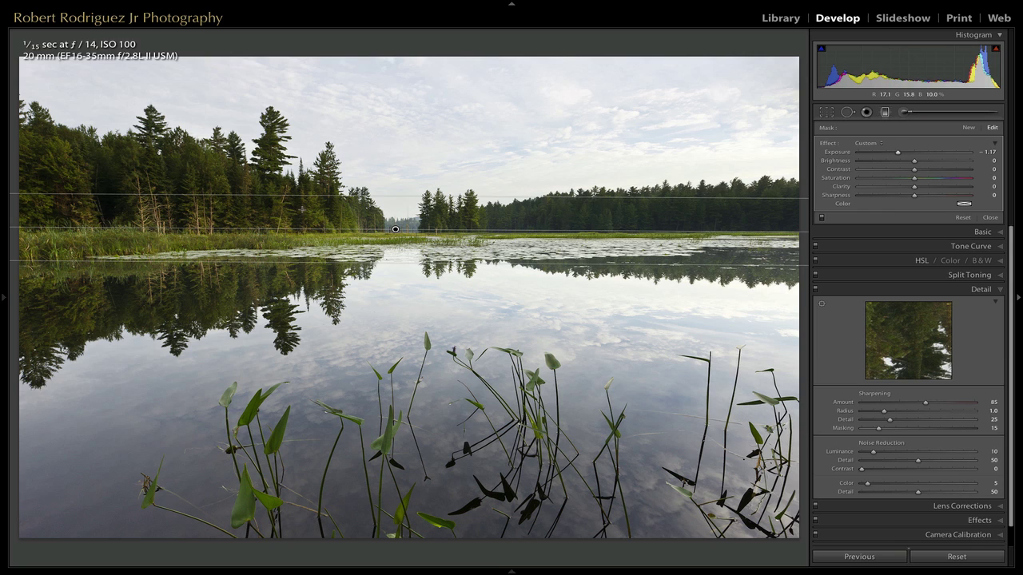
pyautogui.click(395, 230)
pyautogui.press('Delete')
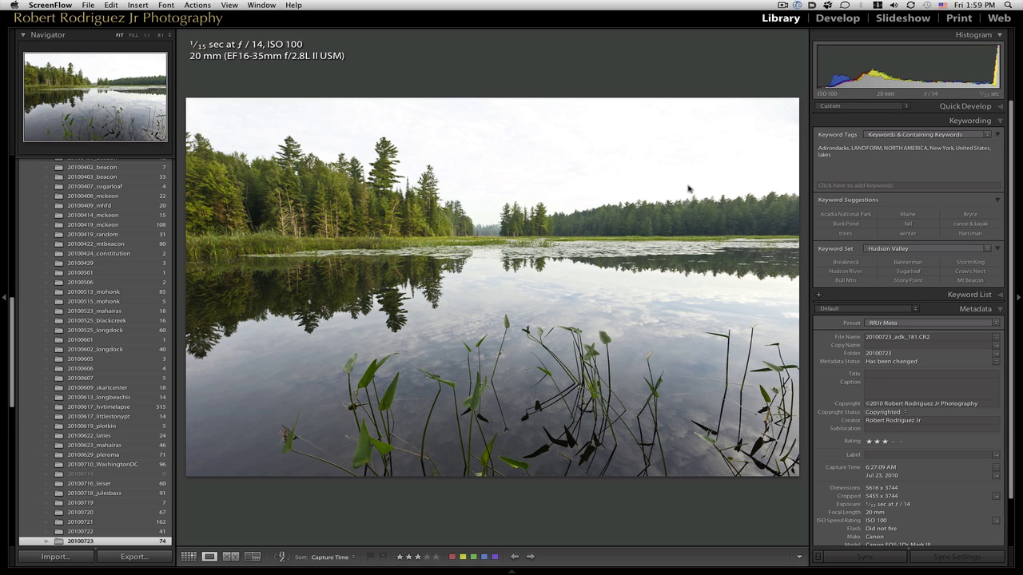
# - Show the Library grid and create a virtual copy of 20100723_adk_181.CR2
pyautogui.press('g')
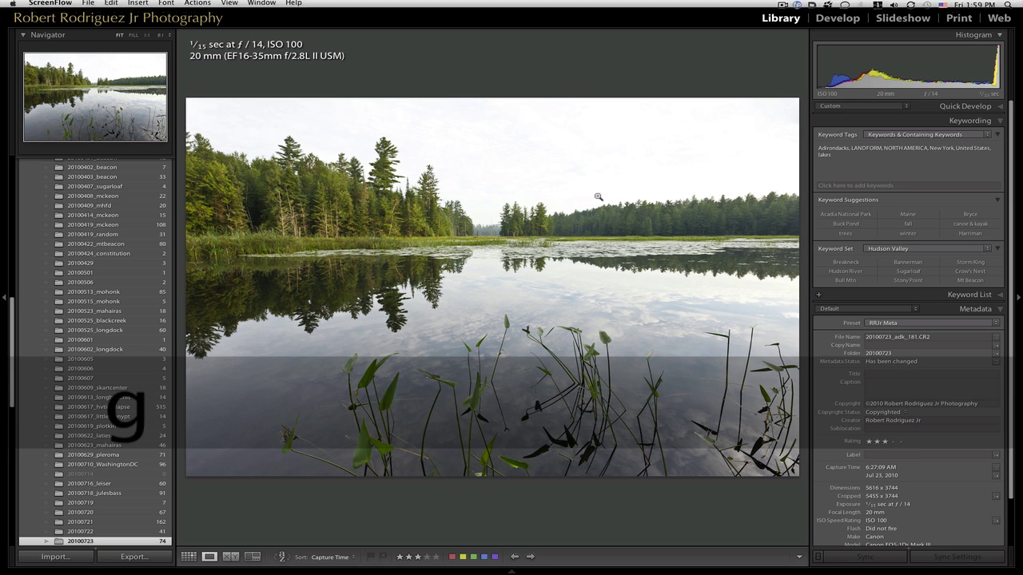
pyautogui.press('g')
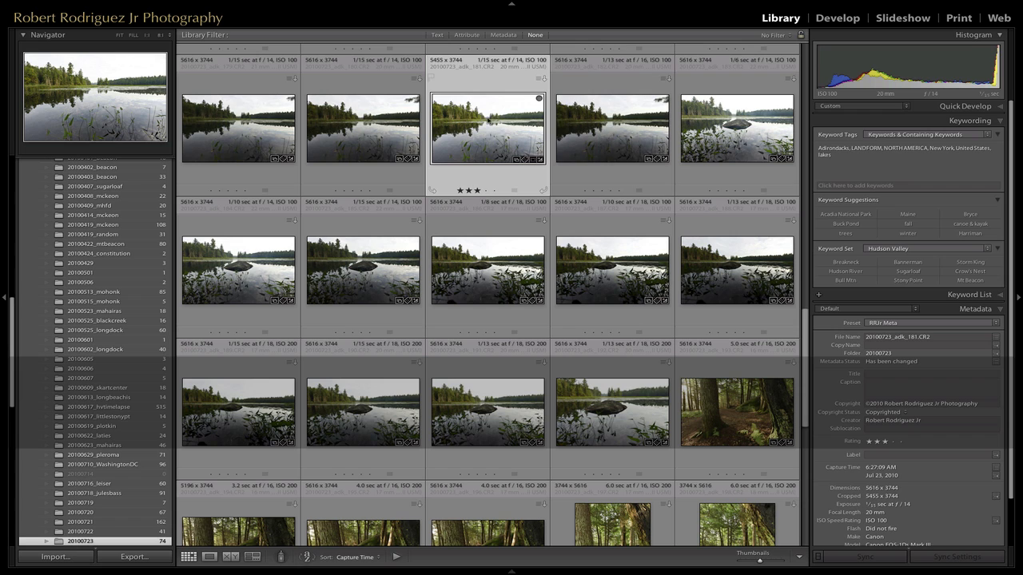
pyautogui.rightClick(483, 119)
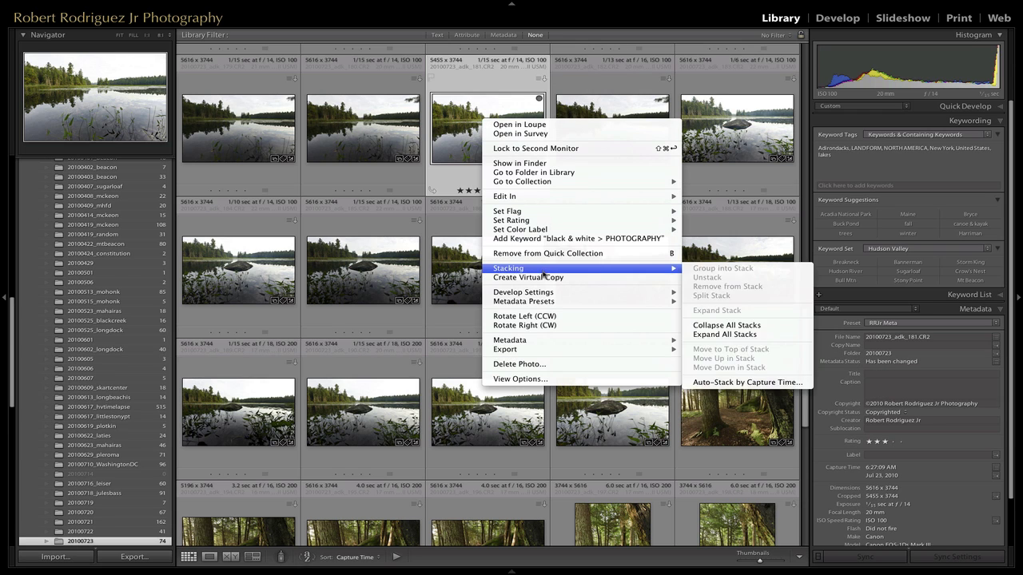
pyautogui.click(544, 278)
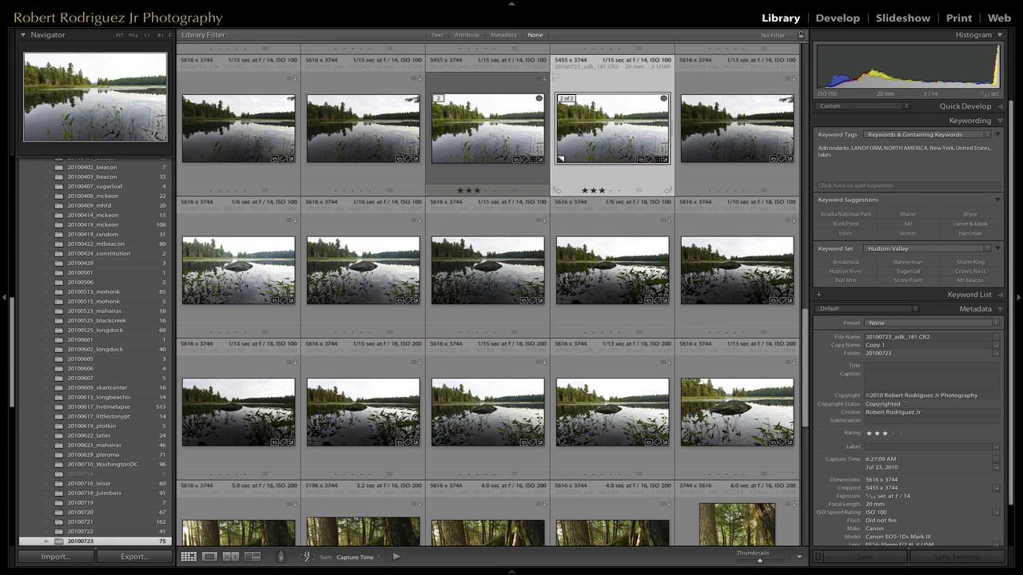
# - View the original photo enlarged and return to the grid
pyautogui.doubleClick(525, 130)
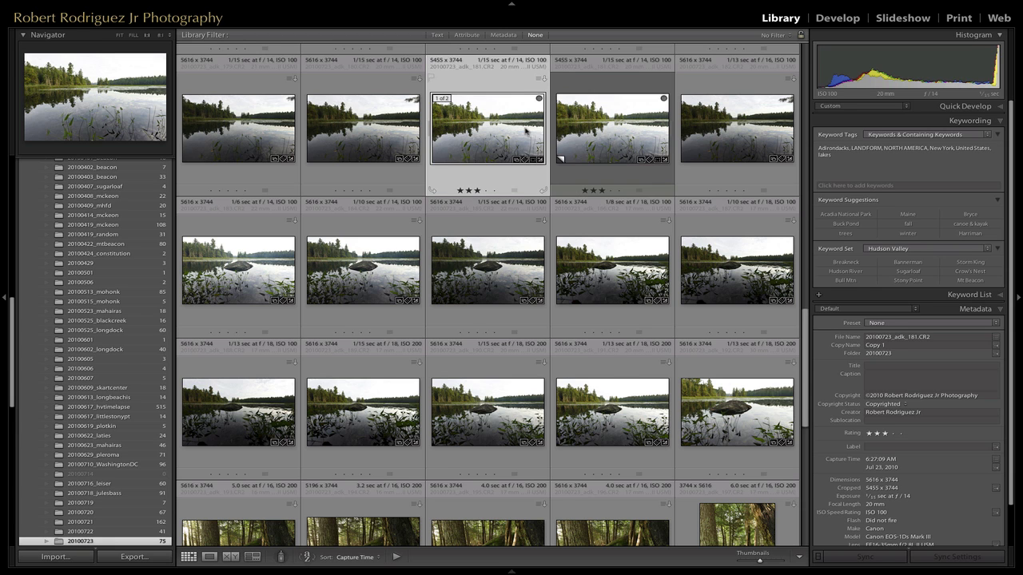
pyautogui.click(524, 129)
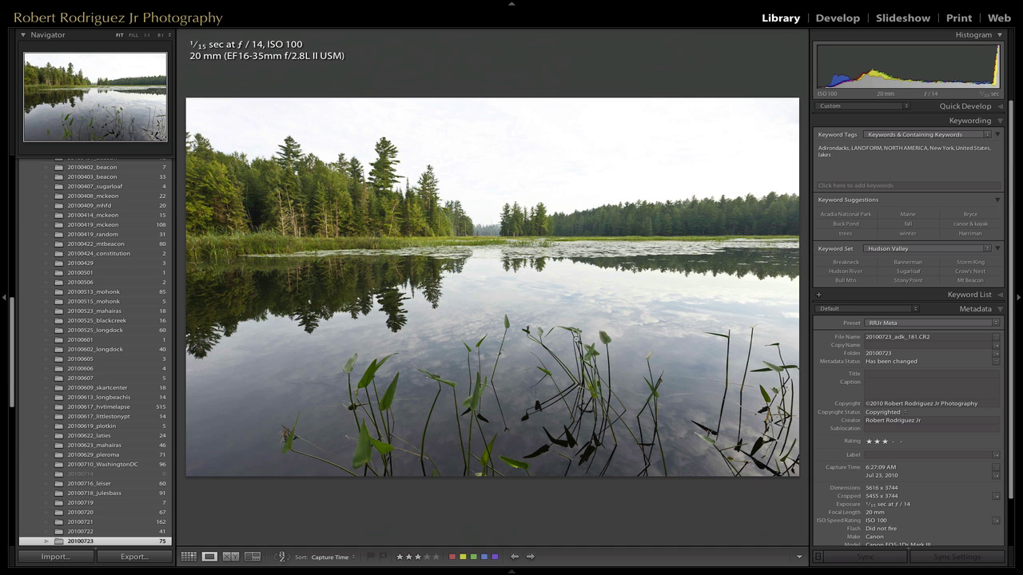
pyautogui.press('g')
# - Open the virtual copy in Develop and lower its exposure to -1.00 using the highlight clipping preview
pyautogui.doubleClick(597, 152)
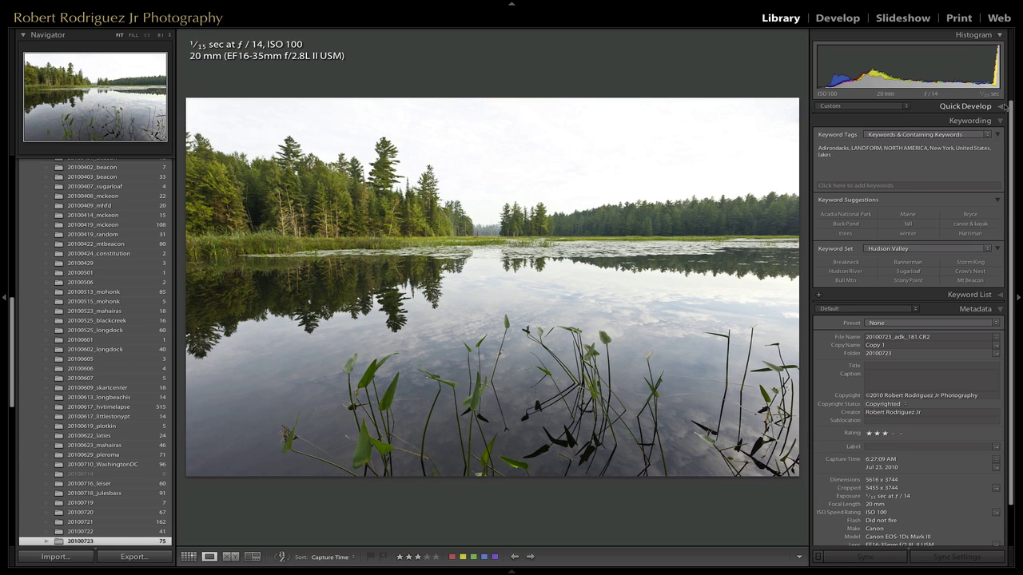
pyautogui.press('d')
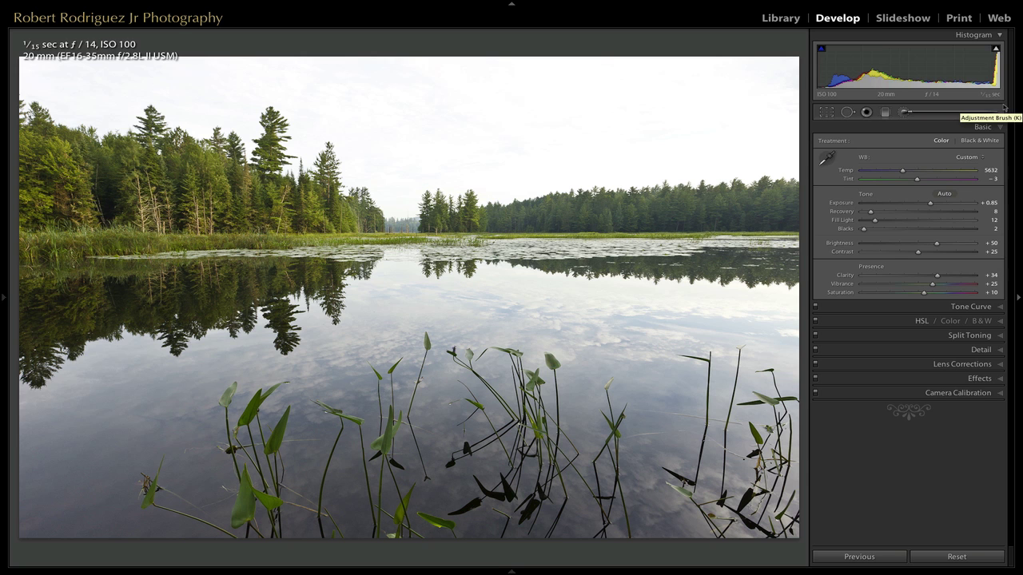
pyautogui.press('alt')
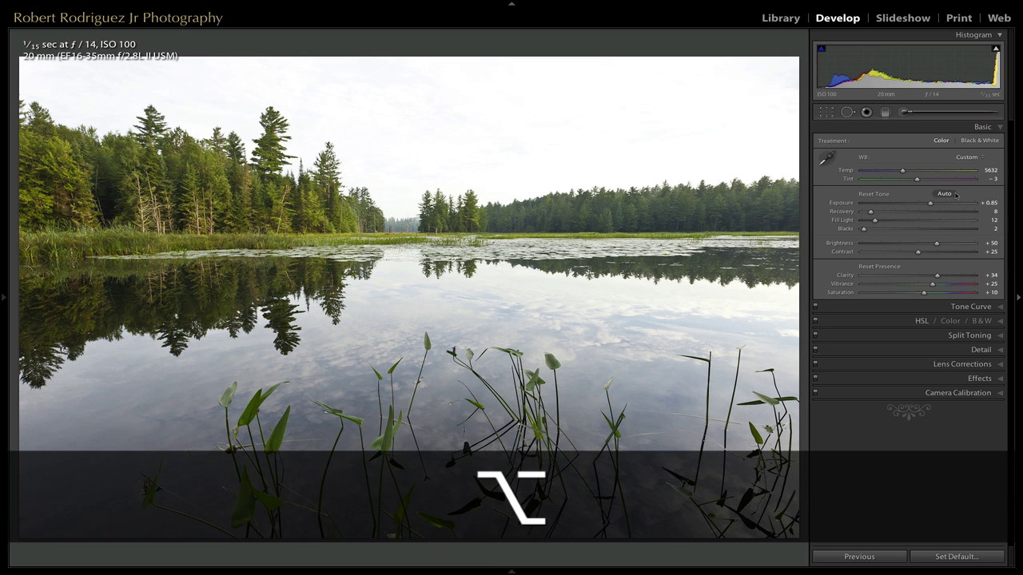
pyautogui.moveTo(930, 205); pyautogui.dragTo(922, 204)
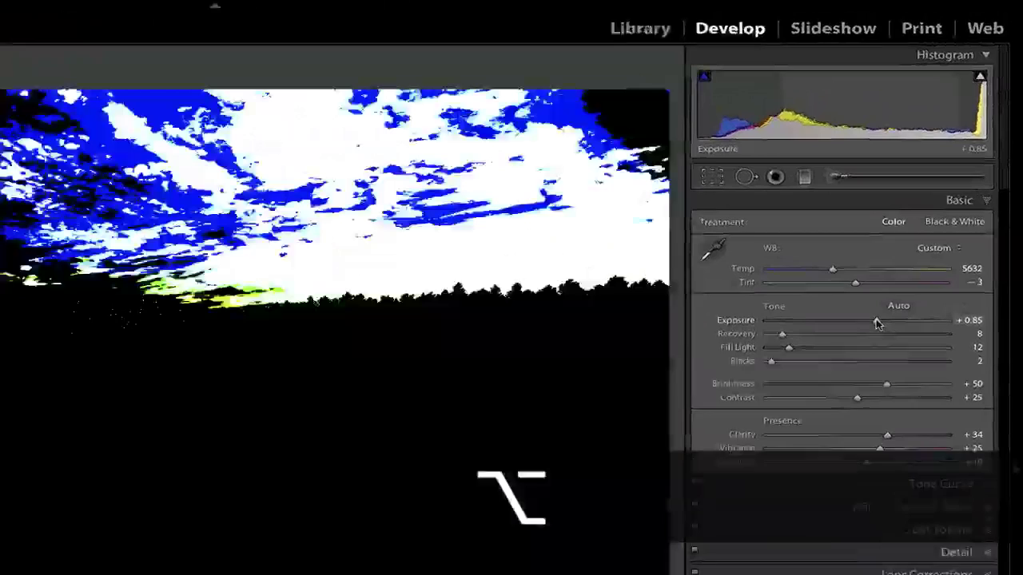
pyautogui.moveTo(862, 325); pyautogui.dragTo(831, 326)
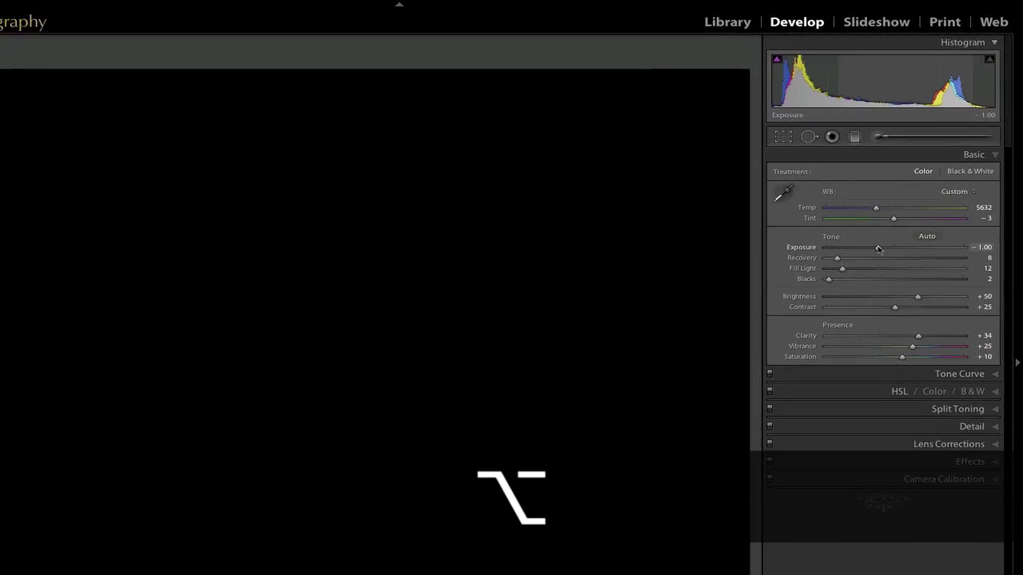
pyautogui.moveTo(878, 249); pyautogui.dragTo(878, 248)
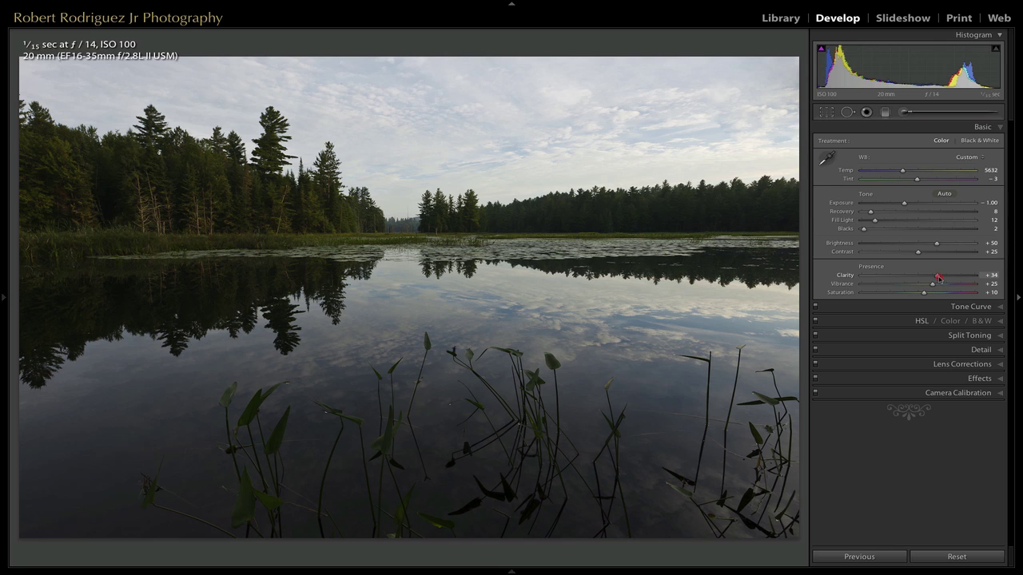
# - Set the virtual copy's clarity to +44 and its blue luminance to -15
pyautogui.moveTo(938, 277); pyautogui.dragTo(941, 277)
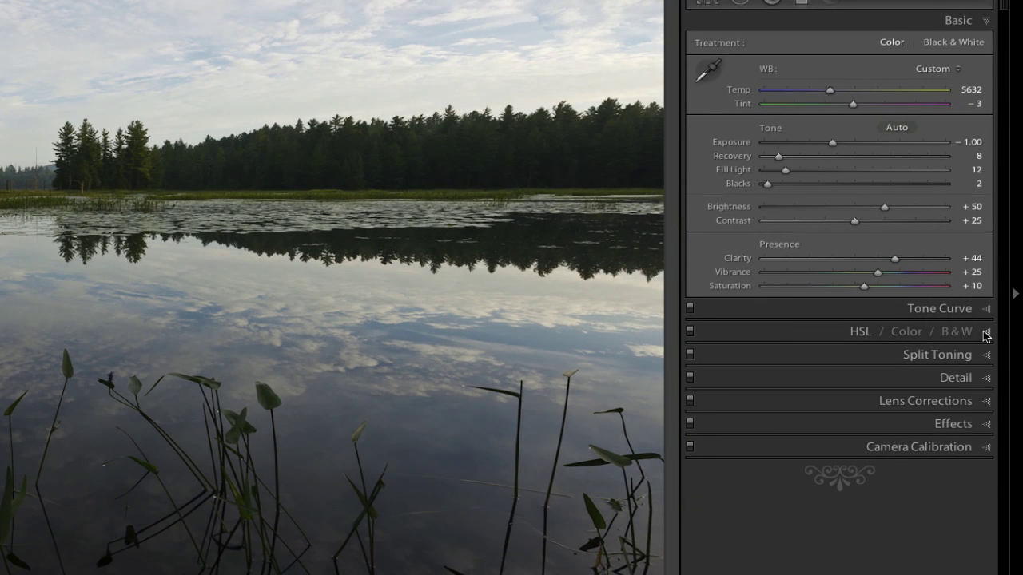
pyautogui.click(994, 326)
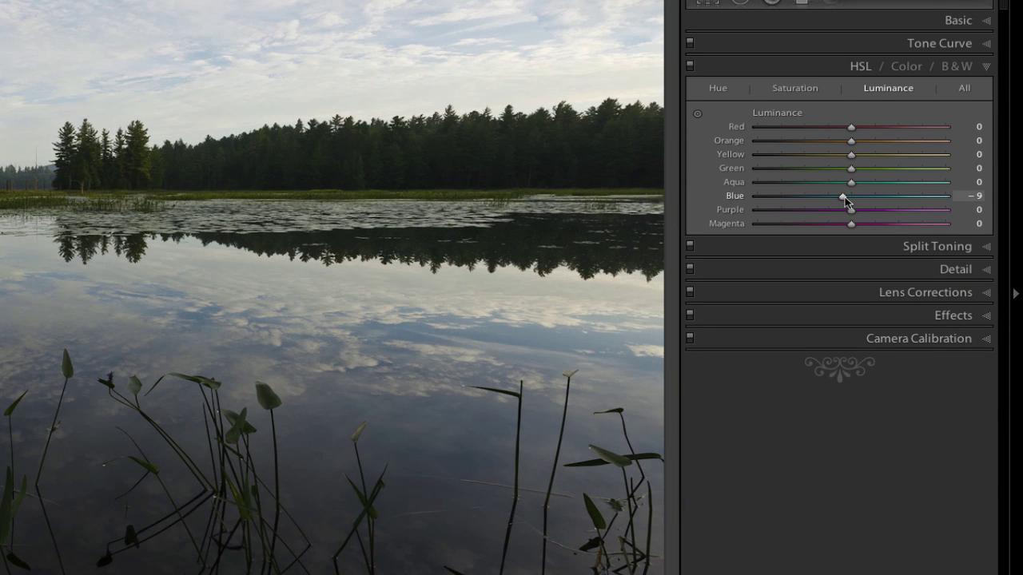
pyautogui.moveTo(843, 196); pyautogui.dragTo(836, 197)
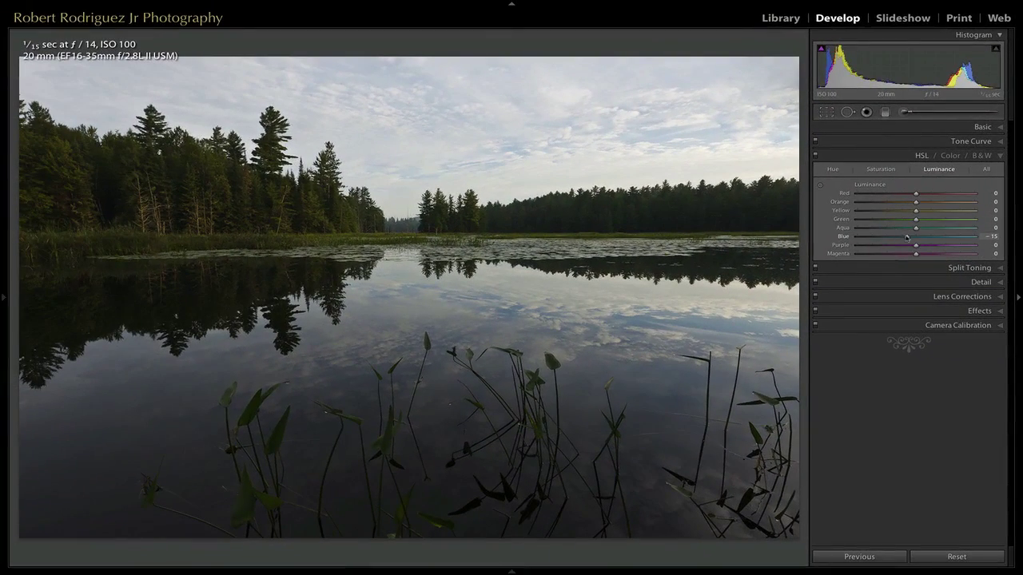
pyautogui.moveTo(886, 225); pyautogui.dragTo(905, 237)
# - Select the original photo and its darker virtual copy in the grid and open both for editing in Photoshop
pyautogui.press('g')
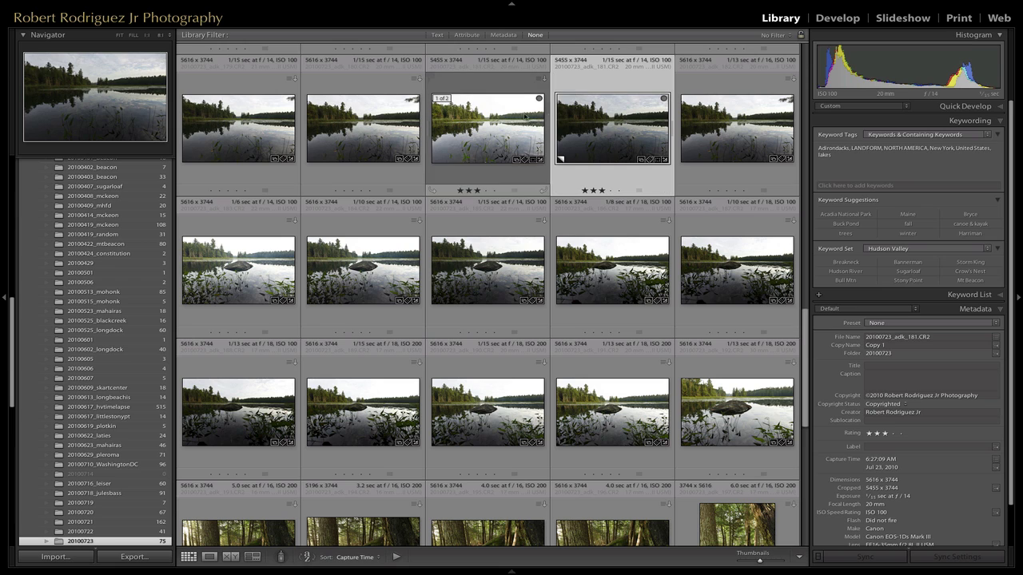
pyautogui.click(517, 119)
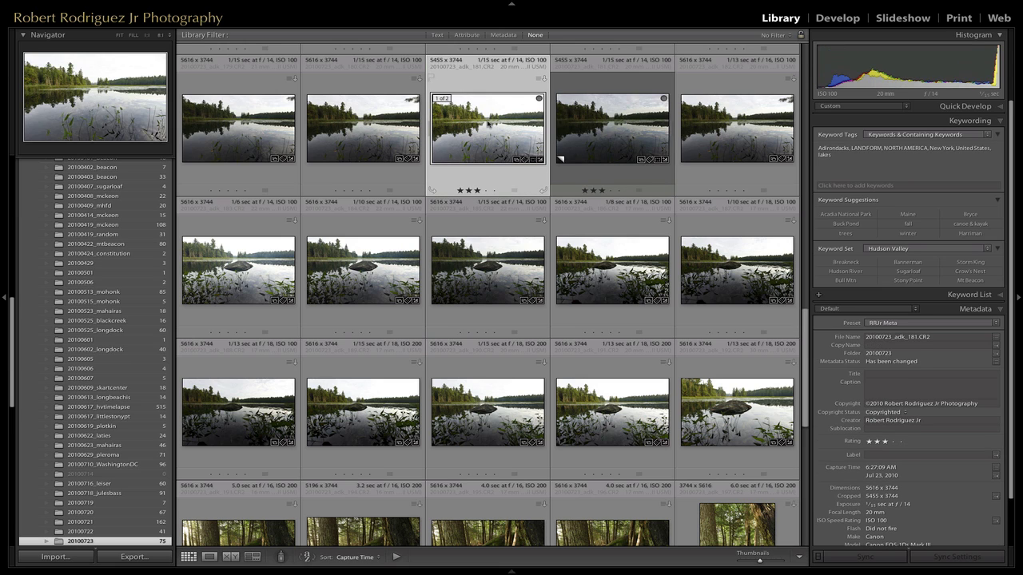
pyautogui.press('Right')
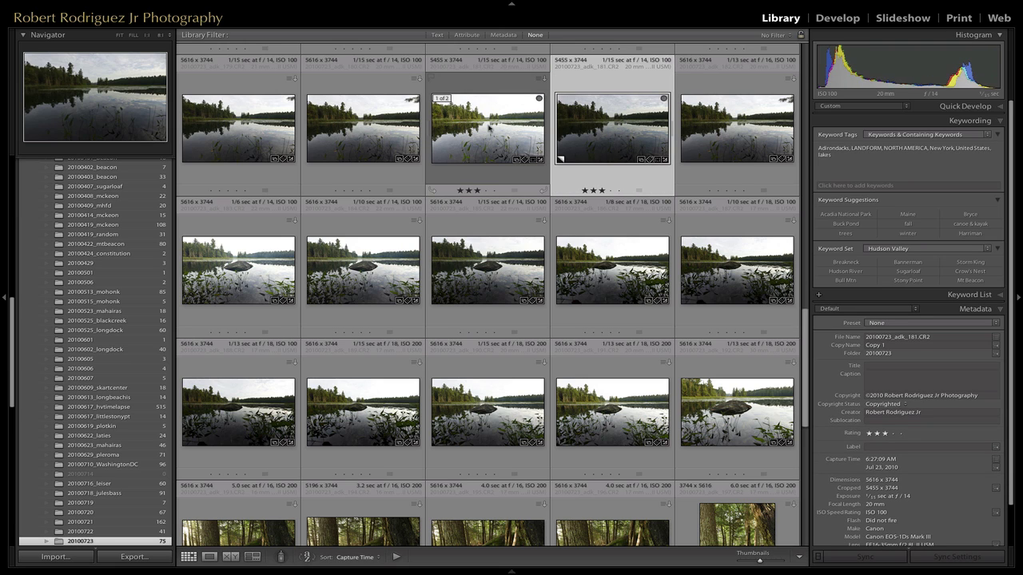
pyautogui.click(489, 128)
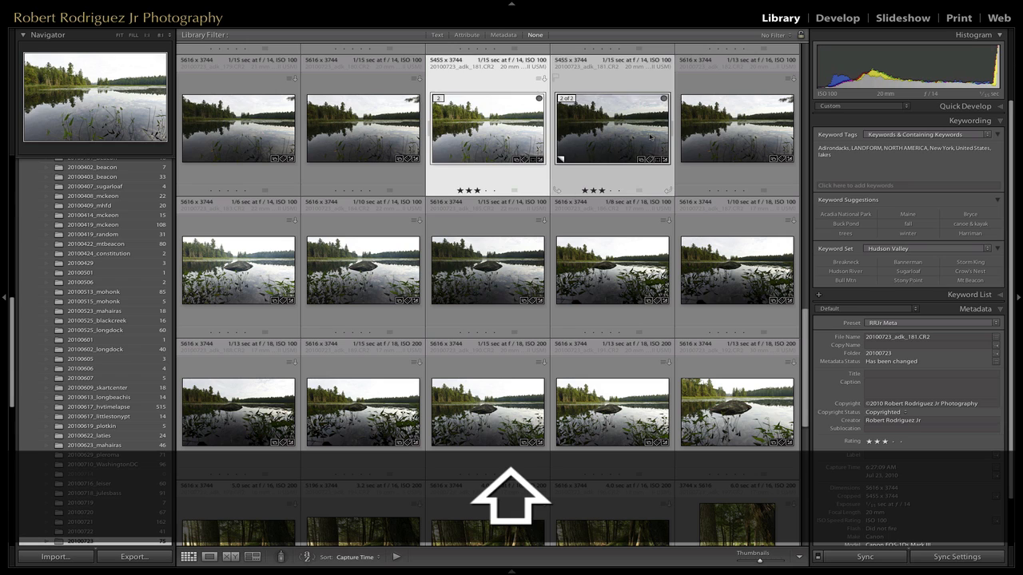
pyautogui.rightClick(604, 122)
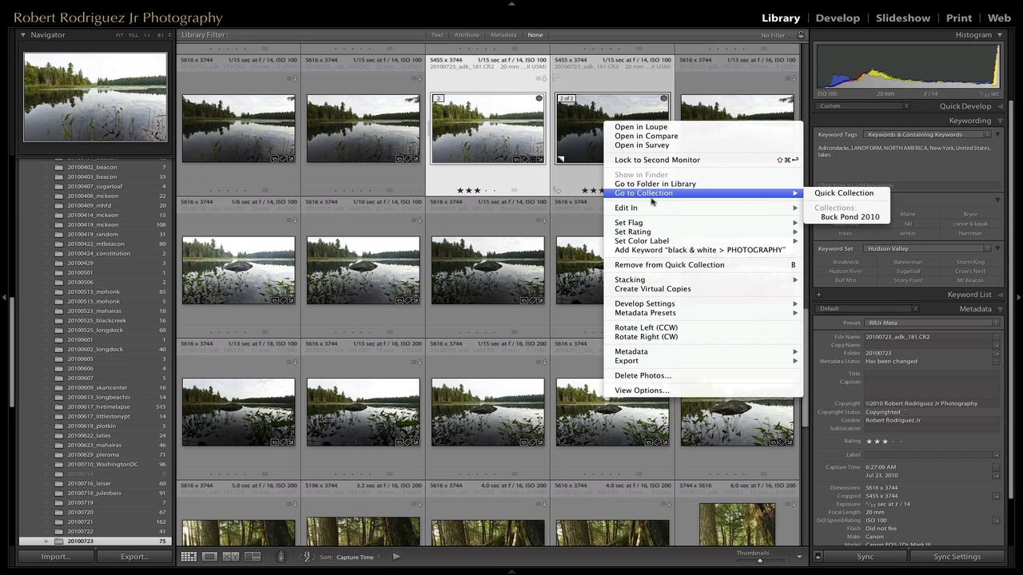
pyautogui.moveTo(700, 210)
pyautogui.click(835, 208)
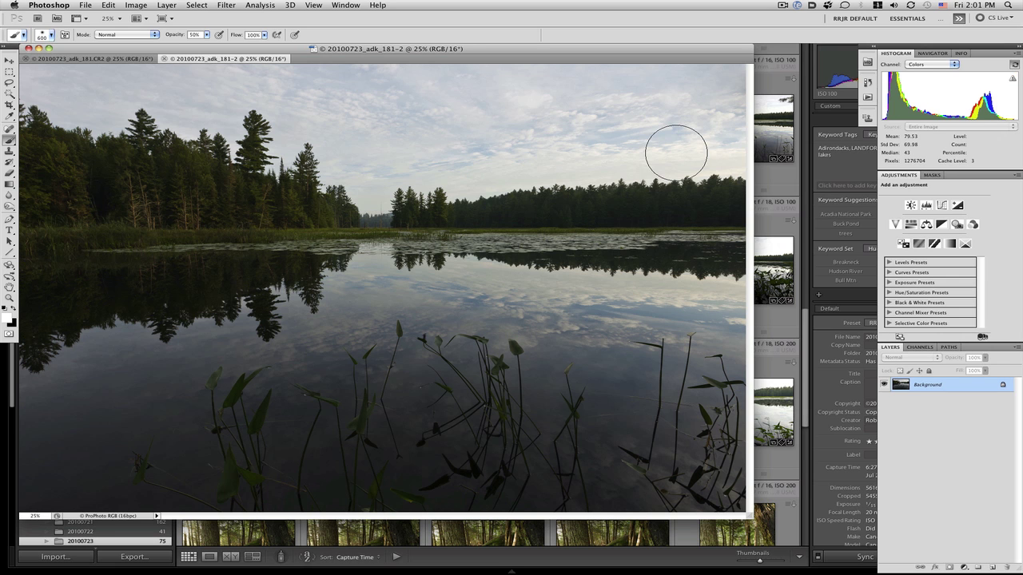
# - Hide the other applications, then reposition and enlarge the document window so the whole image has space around it
pyautogui.moveTo(271, 50); pyautogui.dragTo(333, 60)
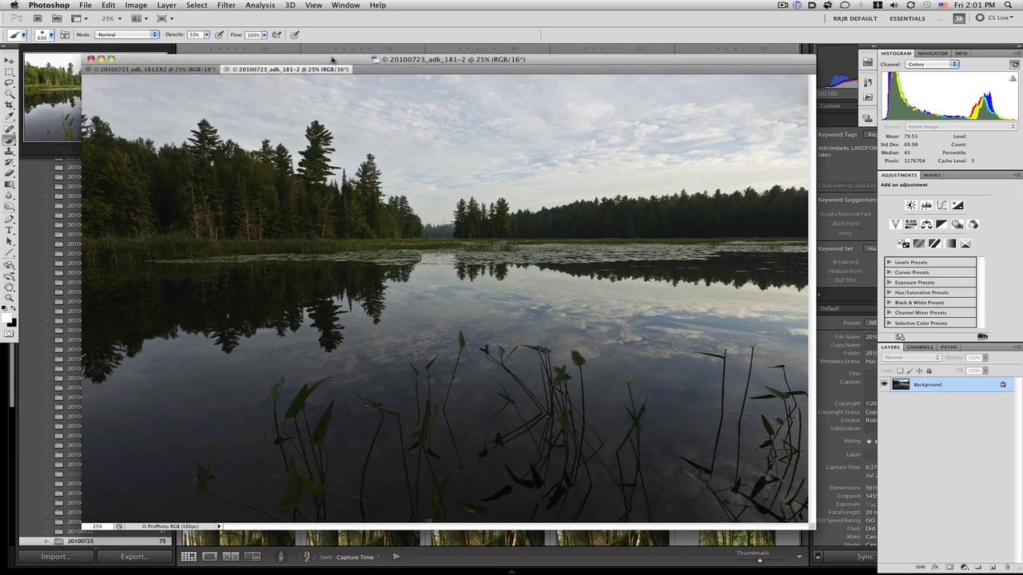
pyautogui.click(64, 4)
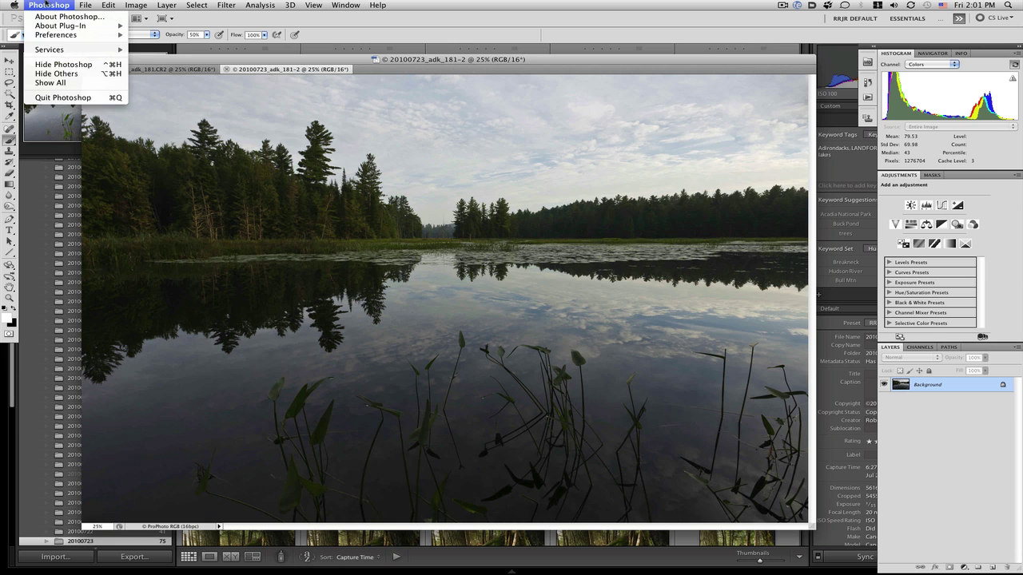
pyautogui.click(64, 74)
pyautogui.moveTo(231, 62); pyautogui.dragTo(204, 56)
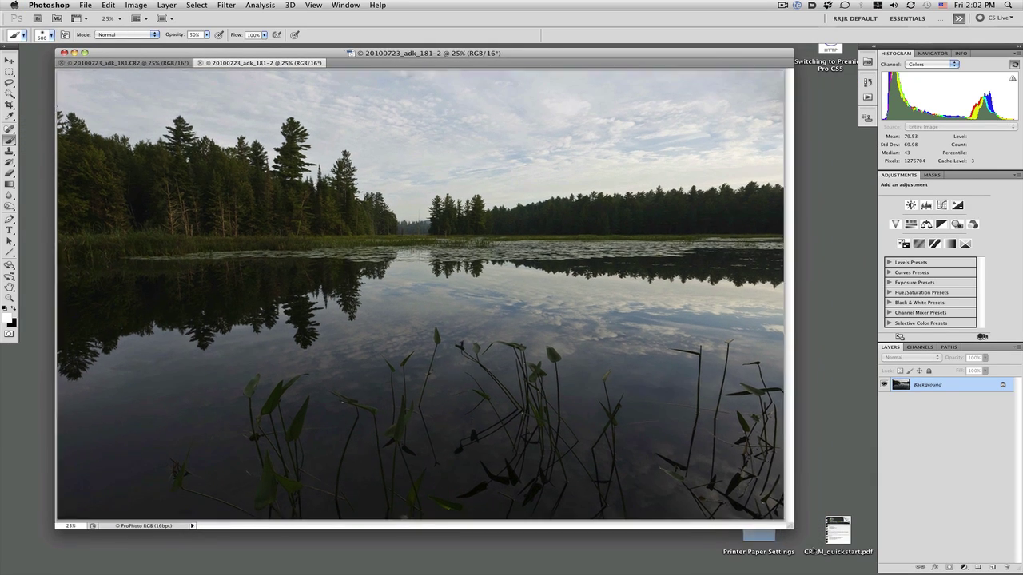
pyautogui.moveTo(785, 520); pyautogui.dragTo(821, 557)
# - Copy the darker exposure into the bright photo's document 20100723_adk_181.CR2 as a new layer
pyautogui.press('v')
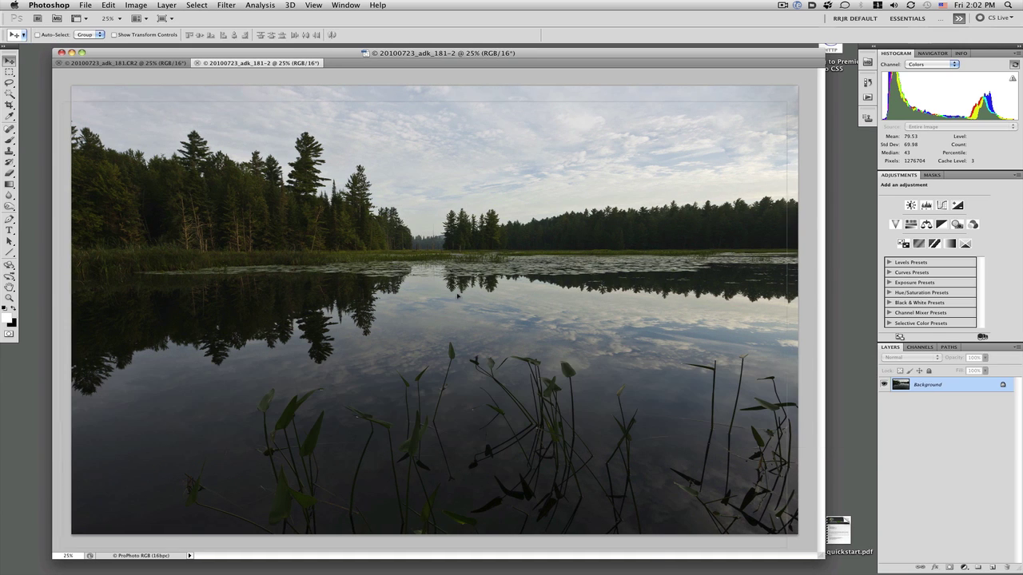
pyautogui.click(169, 64)
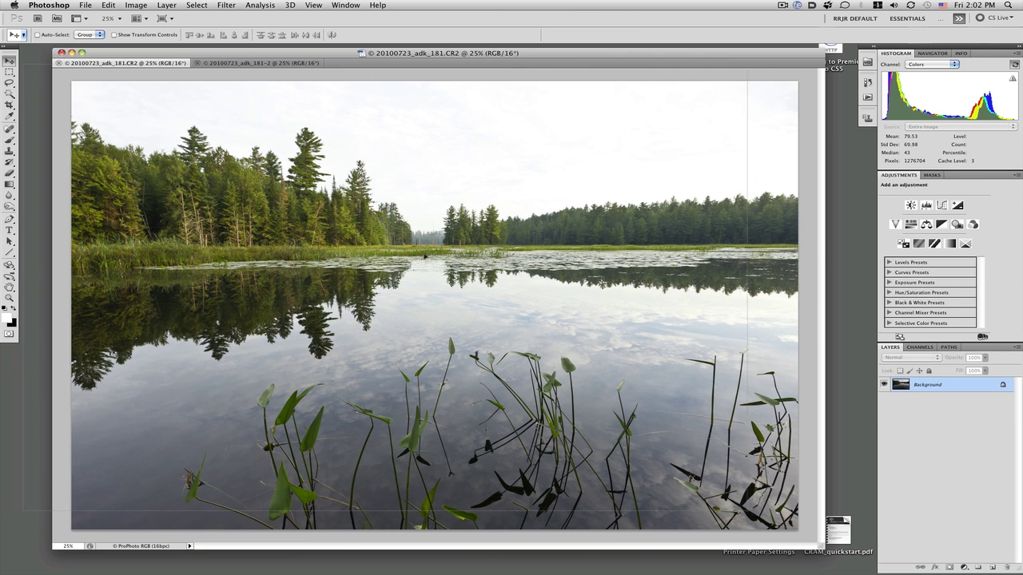
pyautogui.press('super+v')
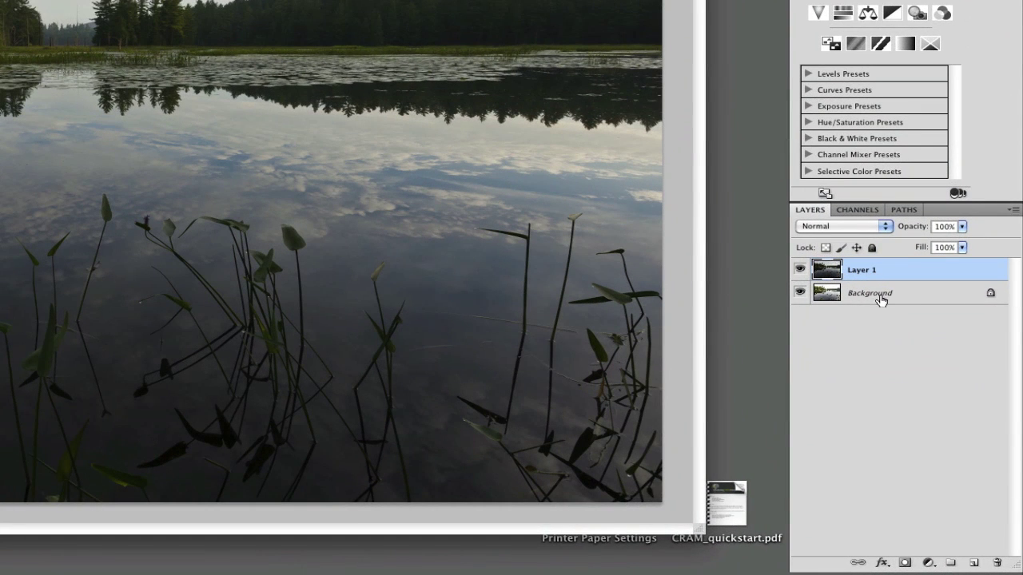
# - Convert the bright Background into a regular layer named Layer 0 and stack it above the dark Layer 1
pyautogui.doubleClick(874, 297)
pyautogui.press('Return')
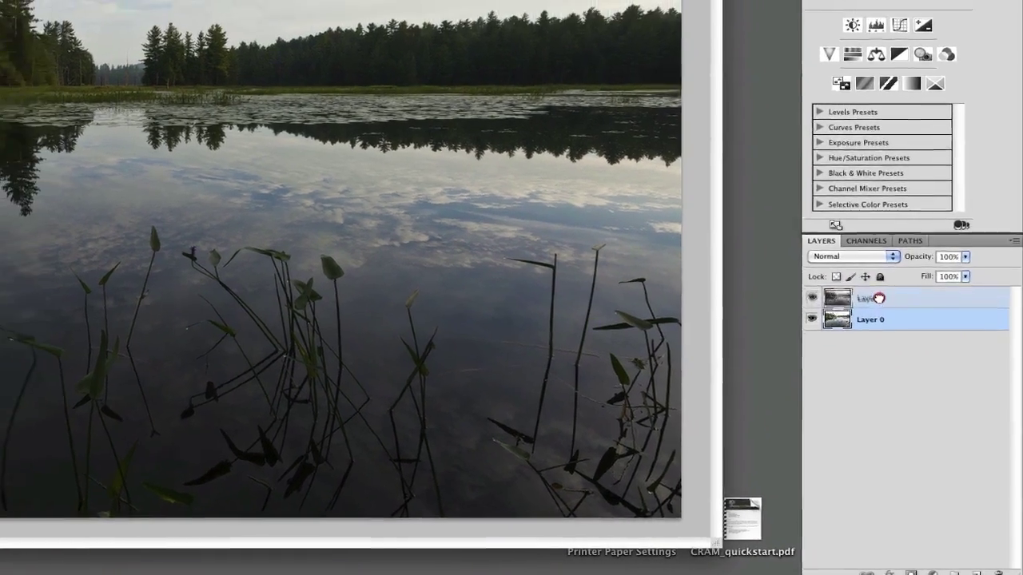
pyautogui.keyDown('shift'); pyautogui.click(945, 282); pyautogui.keyUp('shift')
pyautogui.moveTo(893, 320); pyautogui.dragTo(892, 321)
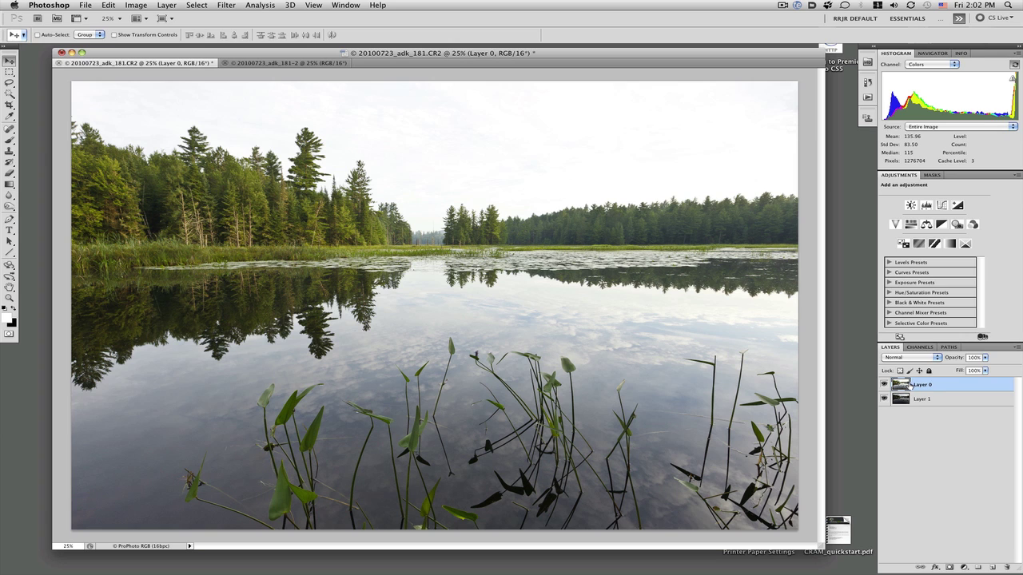
# - Toggle Layer 0's visibility to compare the exposures, and reposition and enlarge the document window
pyautogui.click(884, 384)
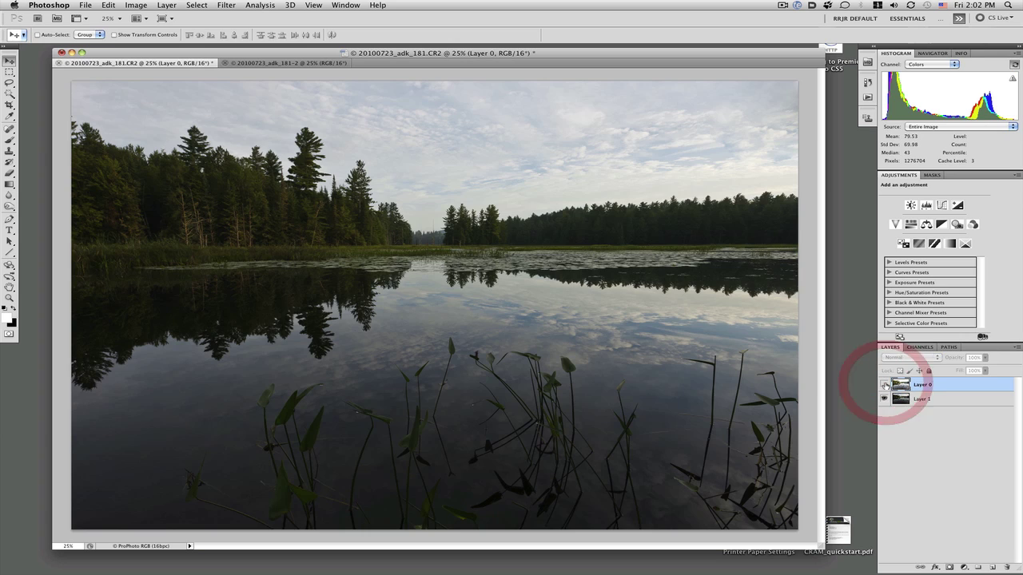
pyautogui.click(883, 384)
pyautogui.moveTo(398, 50); pyautogui.dragTo(369, 47)
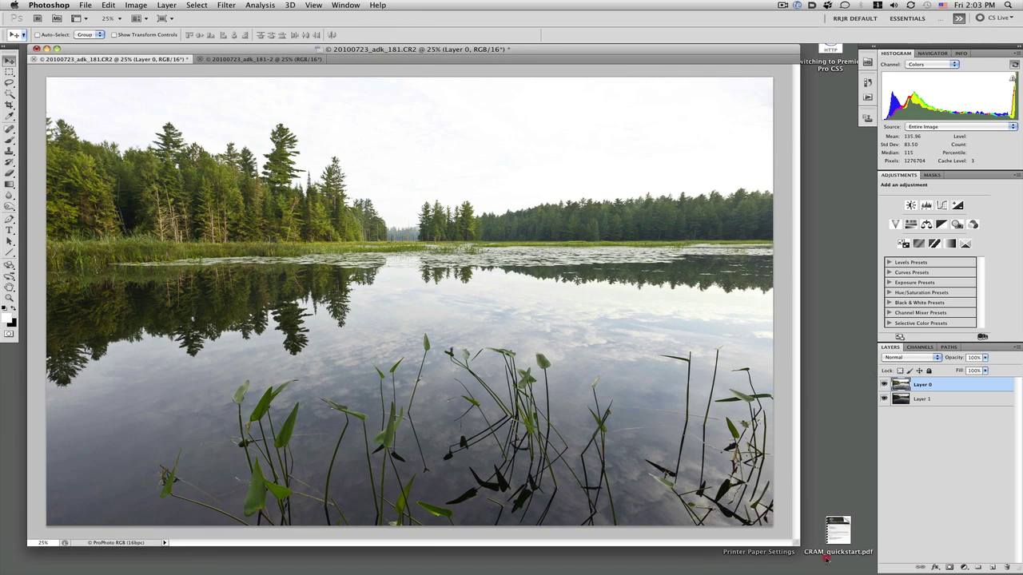
pyautogui.moveTo(797, 544); pyautogui.dragTo(855, 570)
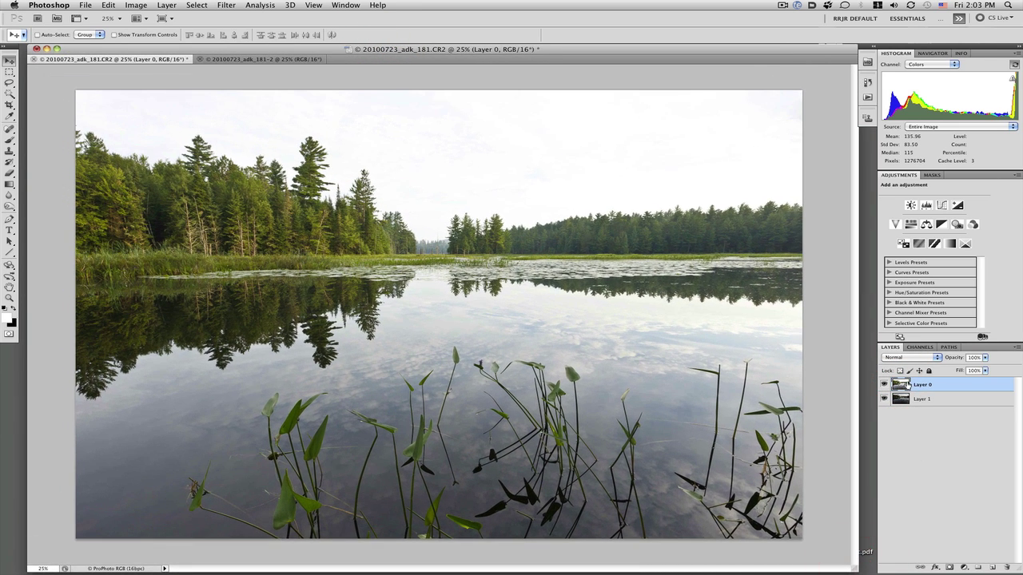
# - Add a layer mask to the bright Layer 0, target the mask and activate the Brush tool
pyautogui.click(949, 567)
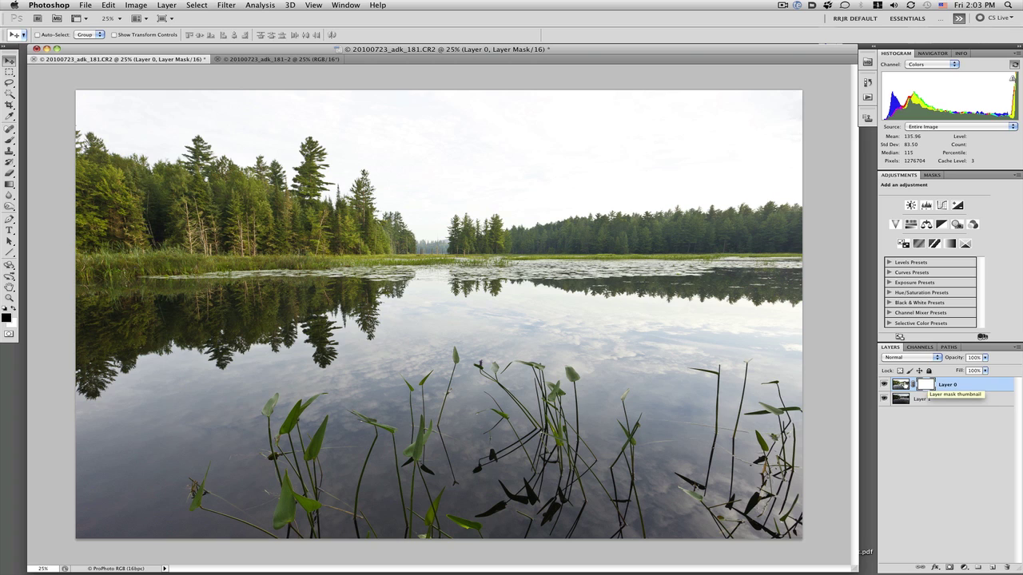
pyautogui.click(925, 384)
pyautogui.press('b')
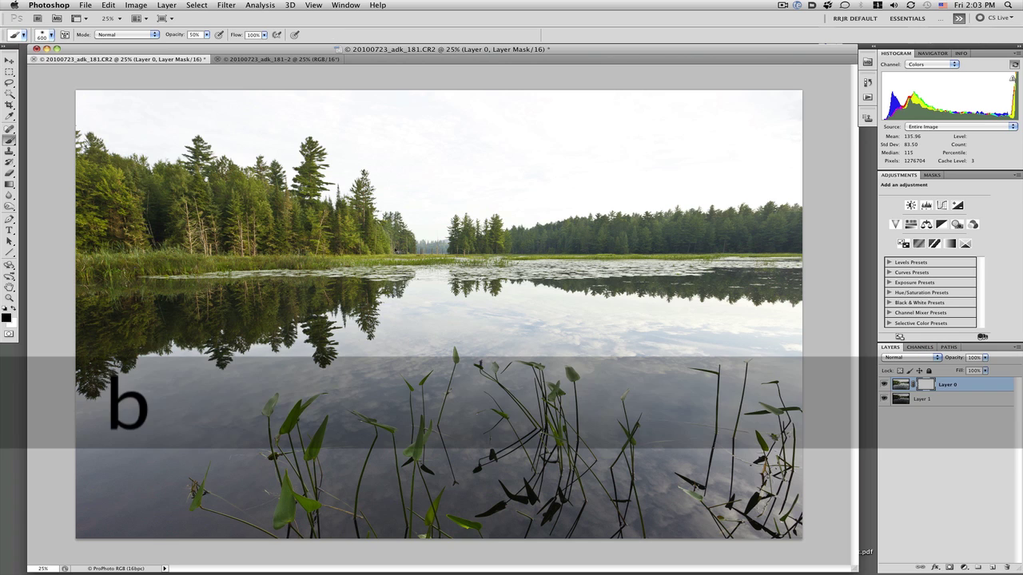
# - Paint black across the open sky on Layer 0's mask with a 600-pixel brush at 100% opacity
pyautogui.press('[')
pyautogui.press('[')
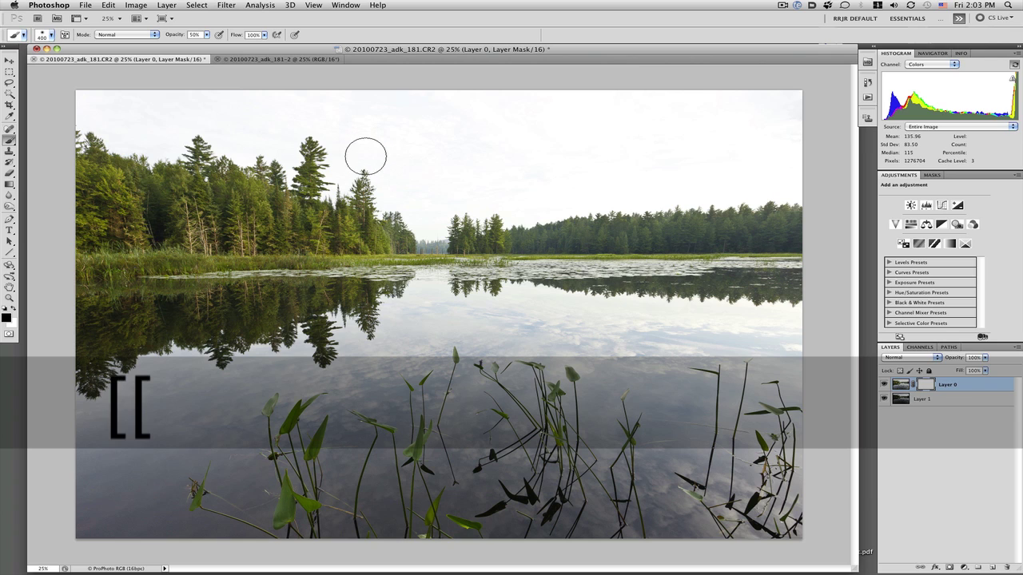
pyautogui.press(']')
pyautogui.press(']')
pyautogui.press(']')
pyautogui.press('[')
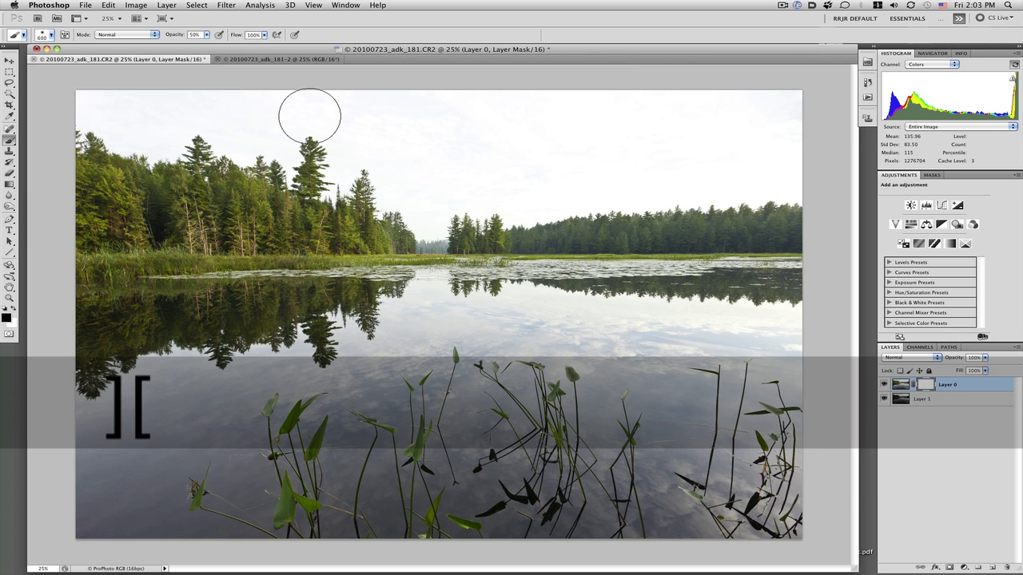
pyautogui.press('[')
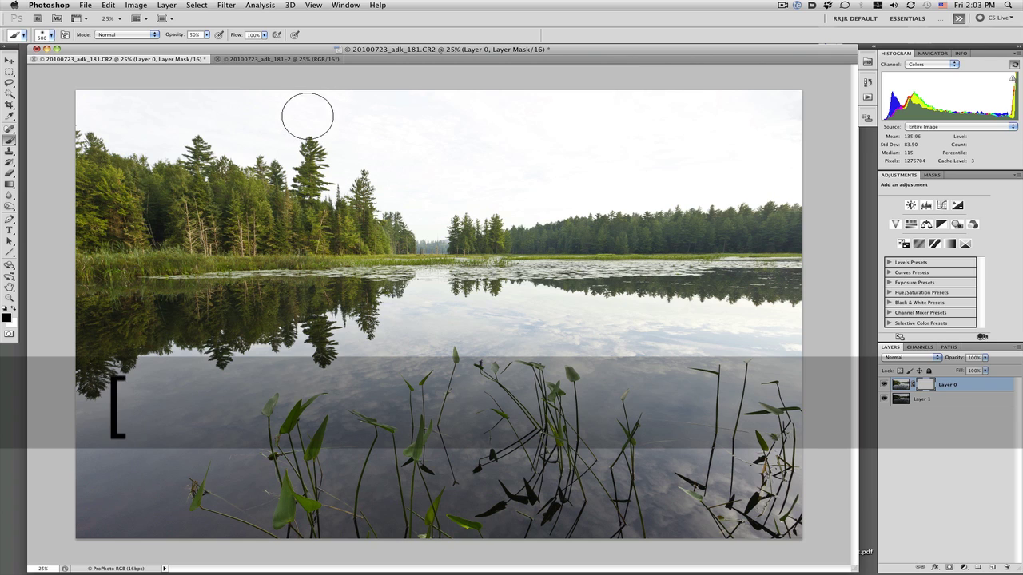
pyautogui.press(']')
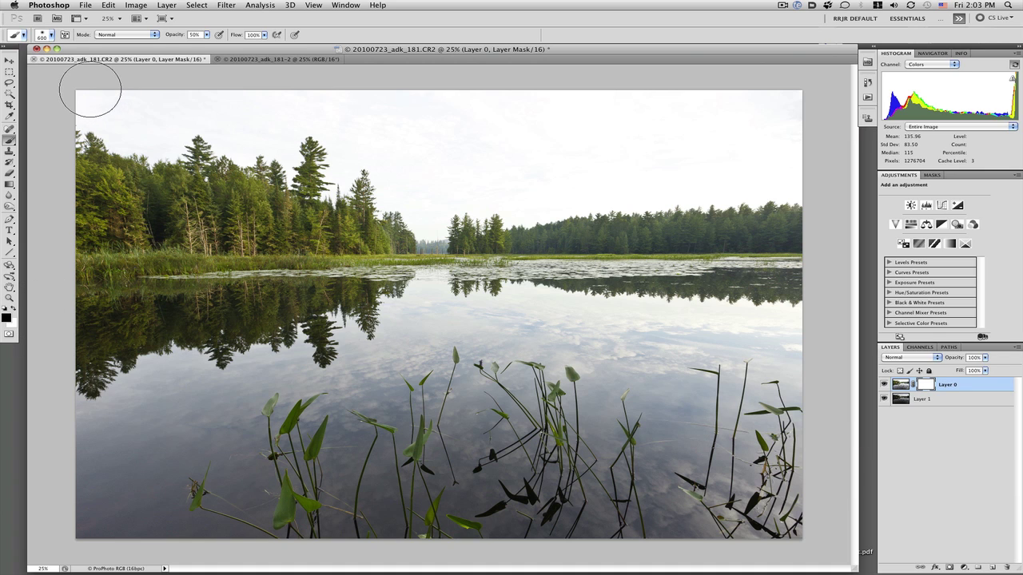
pyautogui.moveTo(83, 90)
pyautogui.mouseDown()
pyautogui.moveTo(237, 96)
pyautogui.moveTo(254, 101)
pyautogui.moveTo(249, 112)
pyautogui.moveTo(325, 101)
pyautogui.moveTo(379, 119)
pyautogui.moveTo(800, 106)
pyautogui.moveTo(800, 129)
pyautogui.moveTo(743, 144)
pyautogui.moveTo(445, 153)
pyautogui.moveTo(774, 151)
pyautogui.mouseUp()
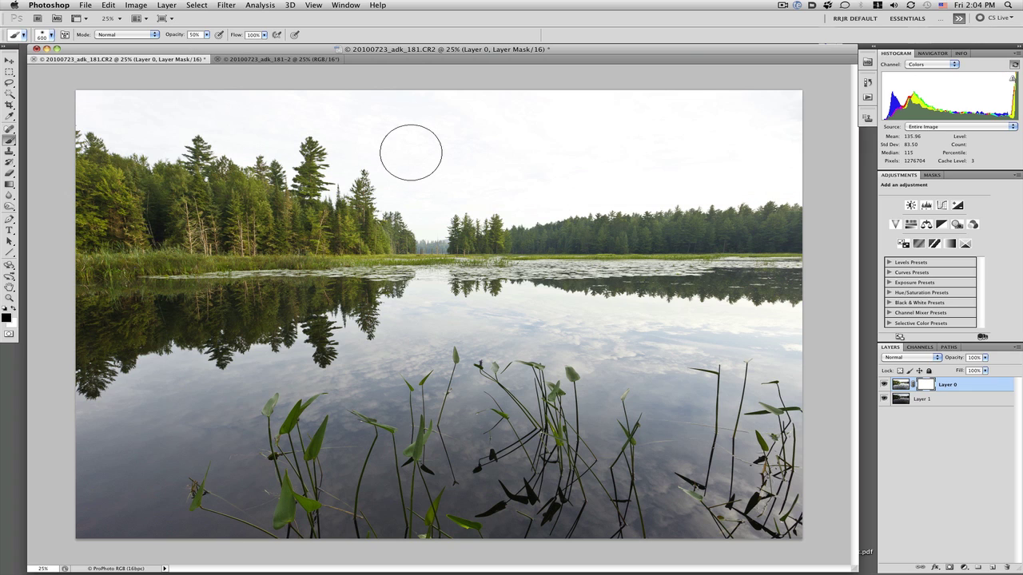
pyautogui.press('0')
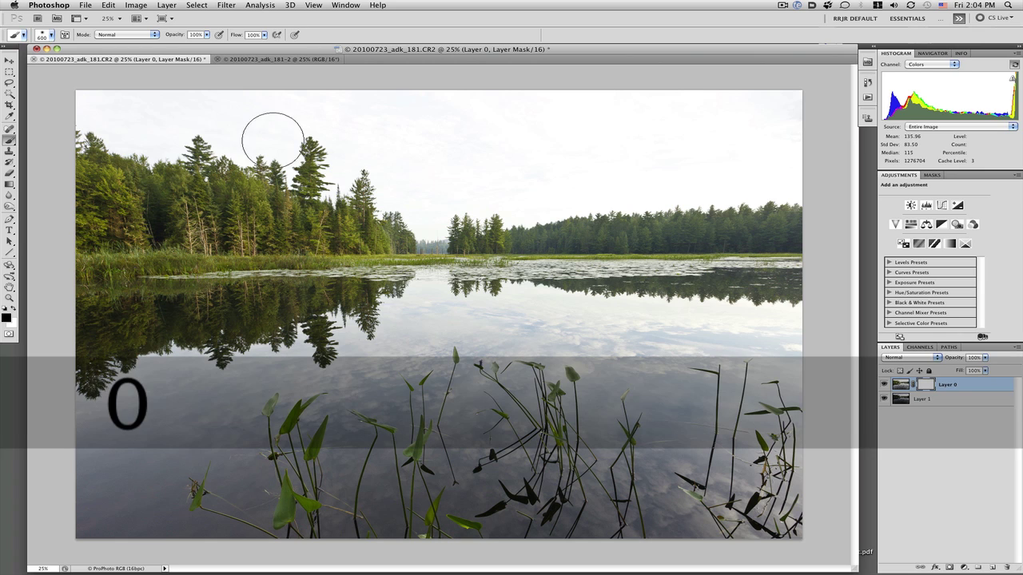
pyautogui.moveTo(88, 95)
pyautogui.mouseDown()
pyautogui.moveTo(778, 101)
pyautogui.moveTo(799, 127)
pyautogui.moveTo(779, 142)
pyautogui.moveTo(402, 145)
pyautogui.moveTo(430, 173)
pyautogui.moveTo(448, 174)
pyautogui.moveTo(800, 149)
pyautogui.mouseUp()
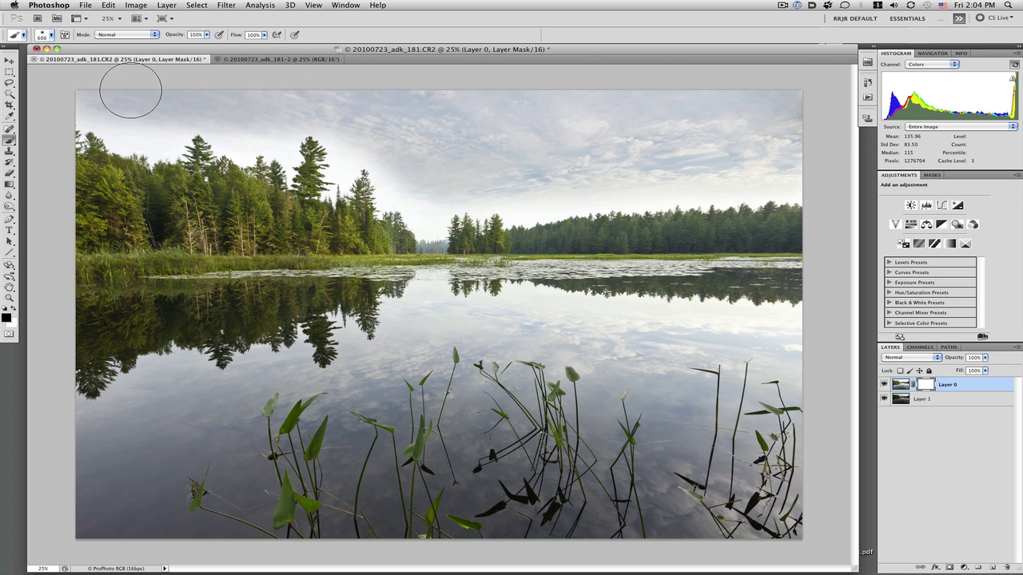
pyautogui.moveTo(112, 105)
pyautogui.mouseDown()
pyautogui.moveTo(176, 91)
pyautogui.moveTo(231, 107)
pyautogui.moveTo(361, 102)
pyautogui.mouseUp()
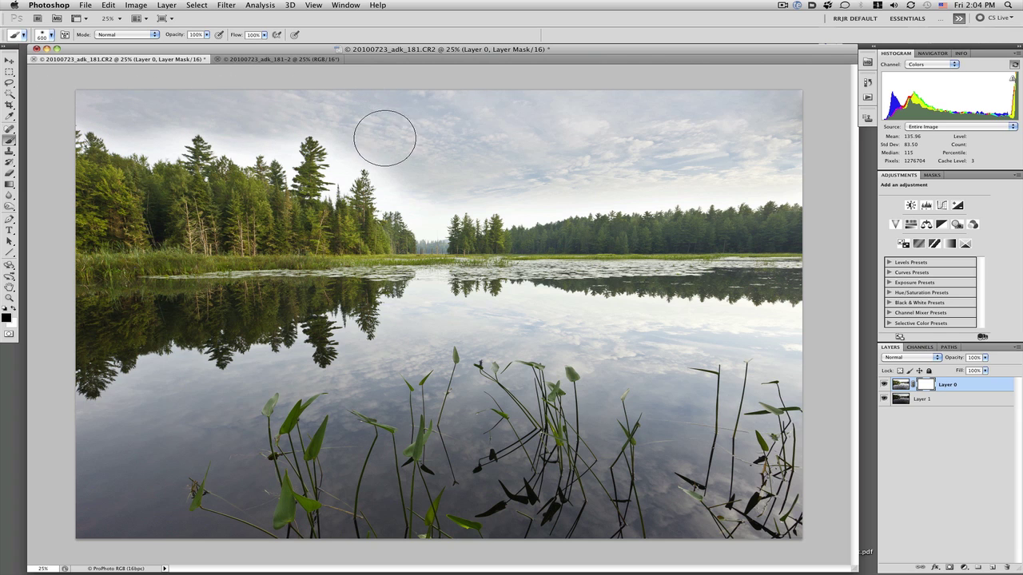
pyautogui.moveTo(414, 177)
pyautogui.mouseDown()
pyautogui.moveTo(495, 171)
pyautogui.moveTo(557, 181)
pyautogui.moveTo(537, 184)
pyautogui.mouseUp()
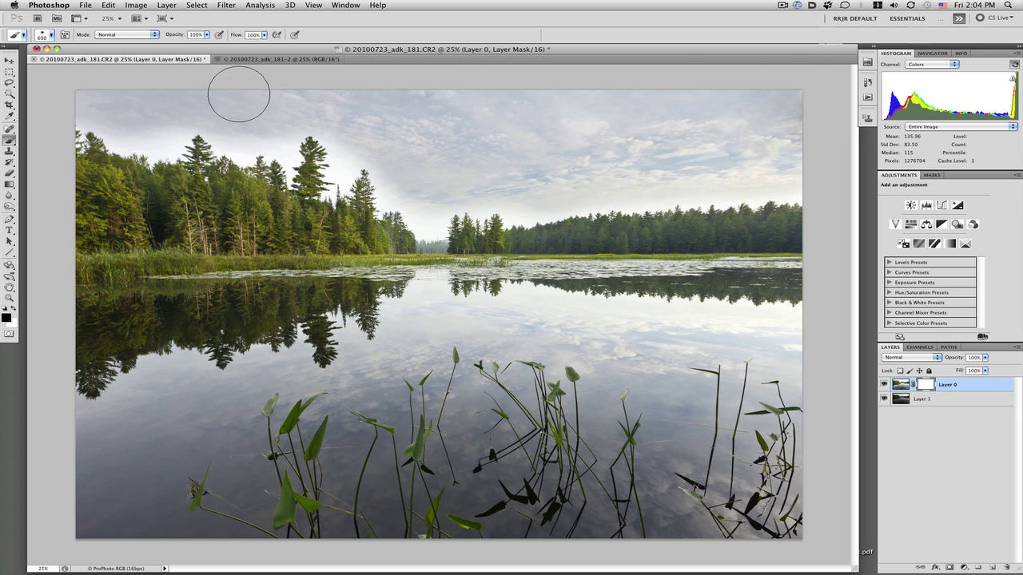
# - Paint black on the mask in the sky between the tall pines with a 200-pixel brush, and restore the brush size to 600
pyautogui.press('[')
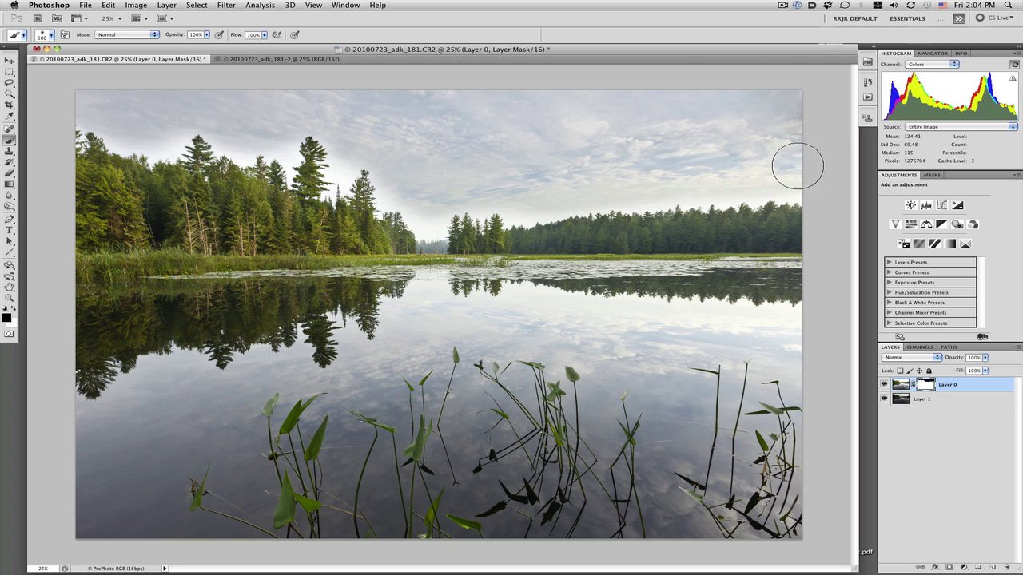
pyautogui.press('[')
pyautogui.press('[')
pyautogui.press('[')
pyautogui.press('[')
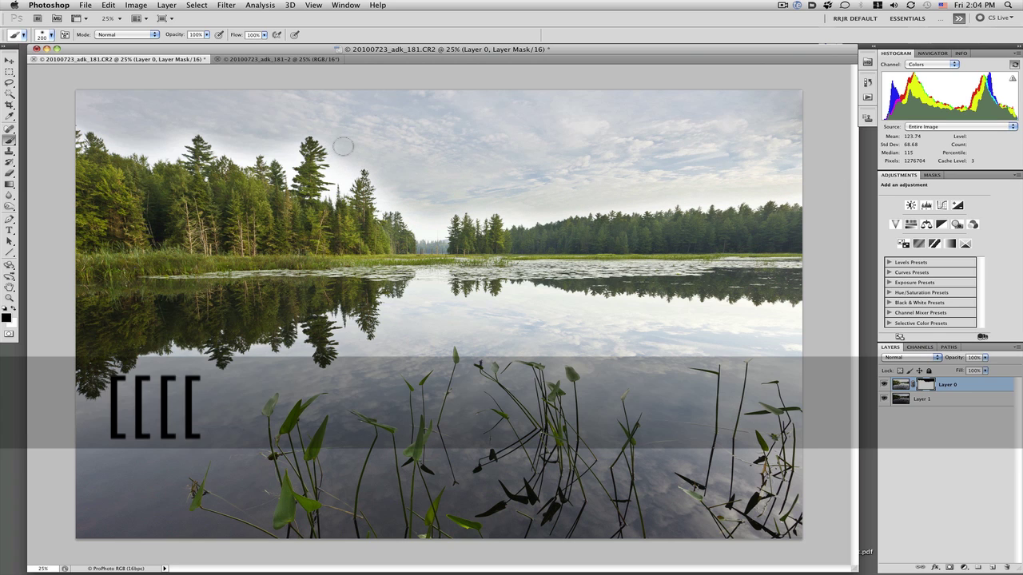
pyautogui.moveTo(343, 160)
pyautogui.mouseDown()
pyautogui.moveTo(343, 170)
pyautogui.moveTo(360, 99)
pyautogui.moveTo(371, 112)
pyautogui.mouseUp()
pyautogui.press(']')
pyautogui.press(']')
pyautogui.press(']')
pyautogui.press(']')
pyautogui.press(']')
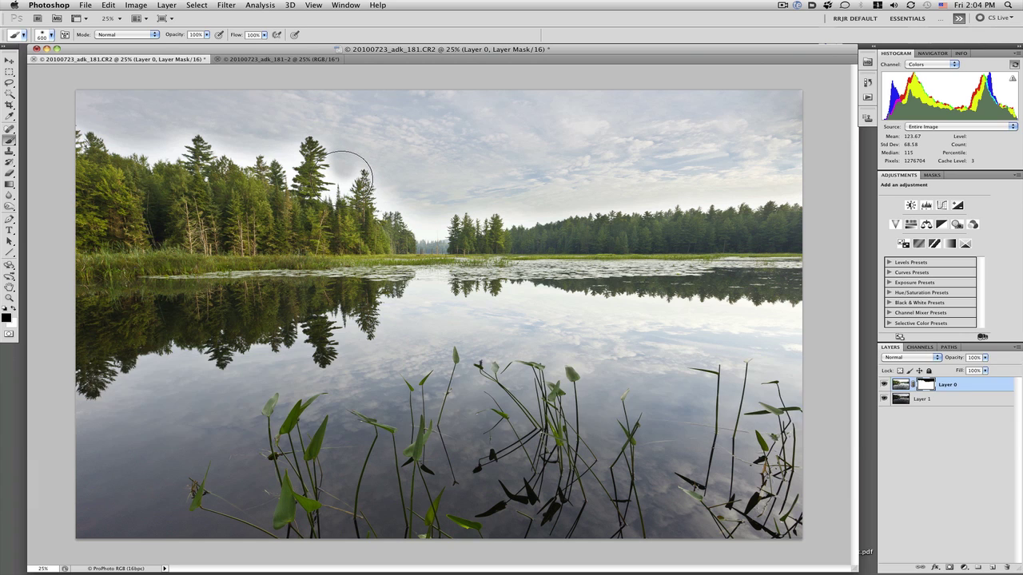
pyautogui.press('v')
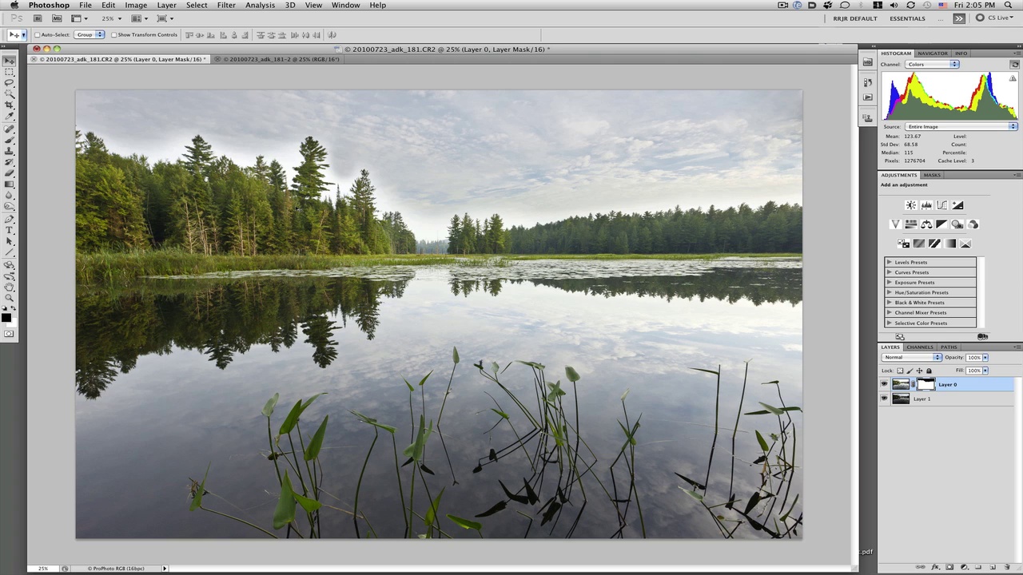
# - Blend the mask along the treeline with the brush at 40% opacity, reducing its size from 600 to 400 pixels
pyautogui.press('b')
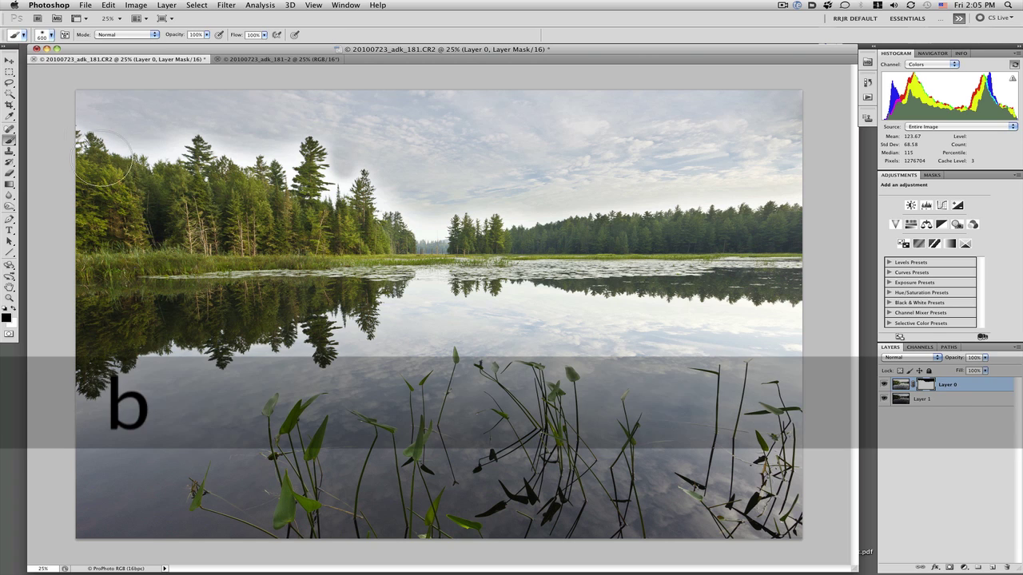
pyautogui.press('4')
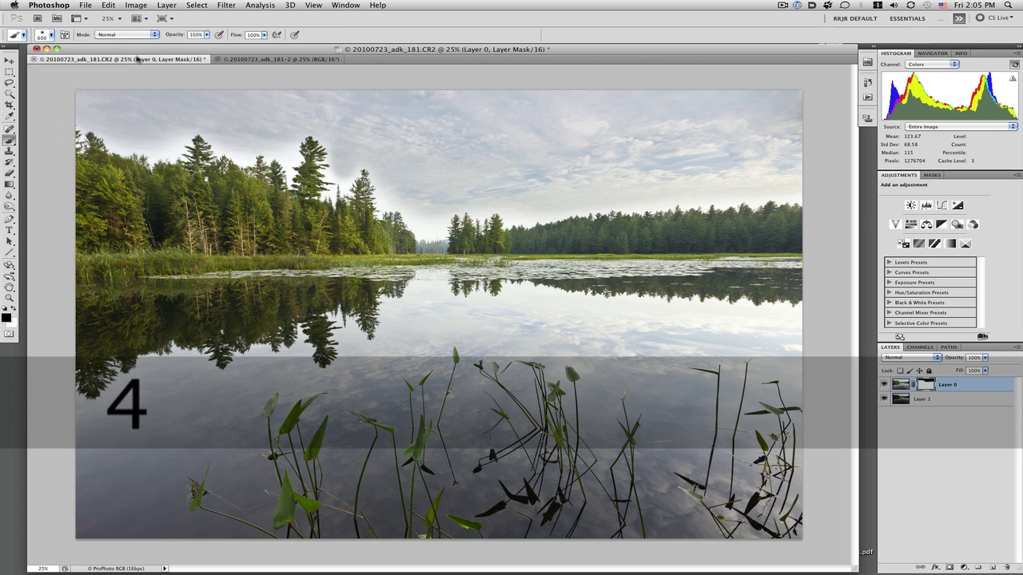
pyautogui.press('4')
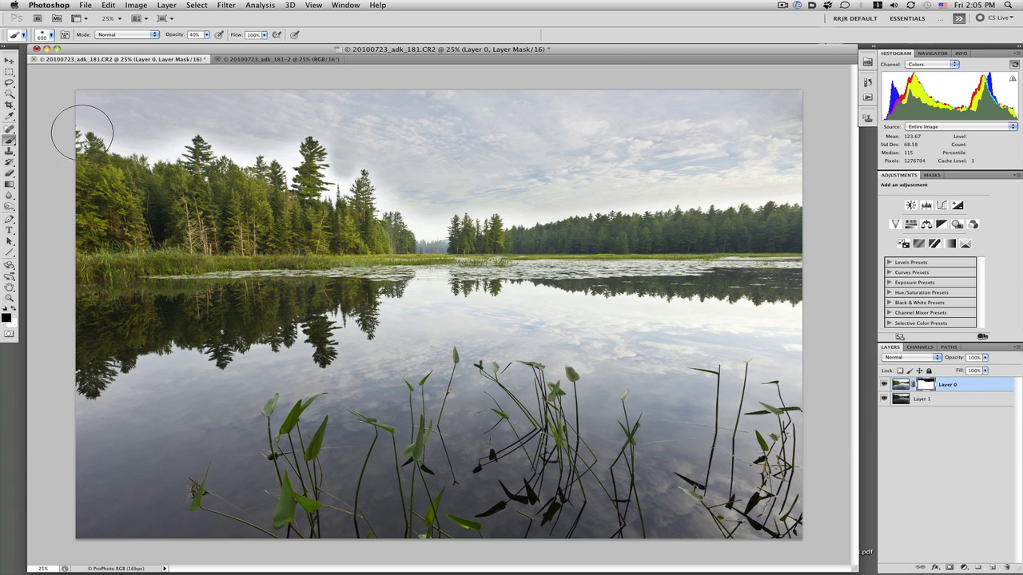
pyautogui.press('[')
pyautogui.press('[')
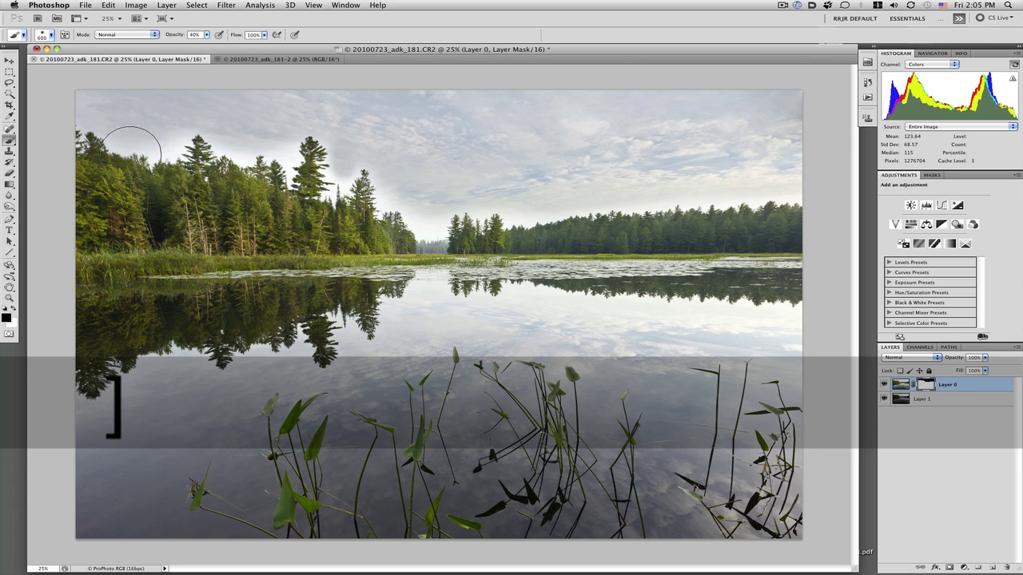
pyautogui.press(']')
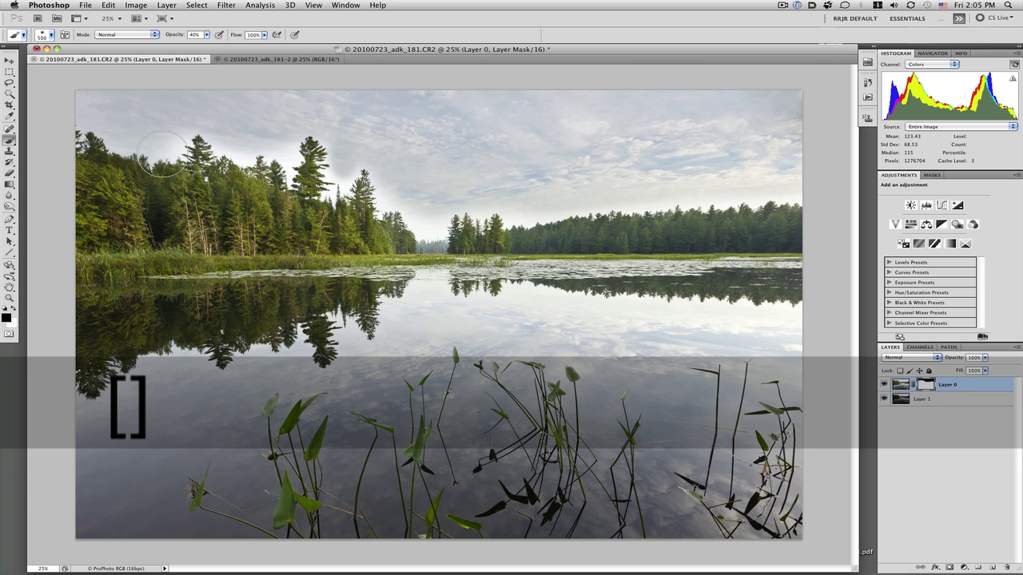
pyautogui.press('[')
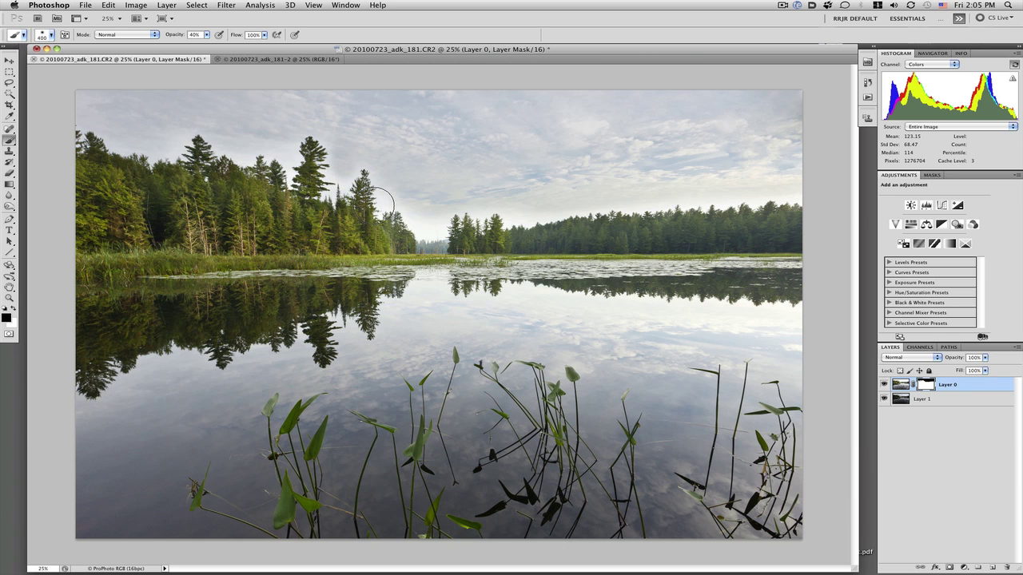
pyautogui.moveTo(490, 217); pyautogui.dragTo(795, 197)
# - Soften the mask transition along the near treeline with a 600-pixel brush at 20% opacity
pyautogui.press(']')
pyautogui.press(']')
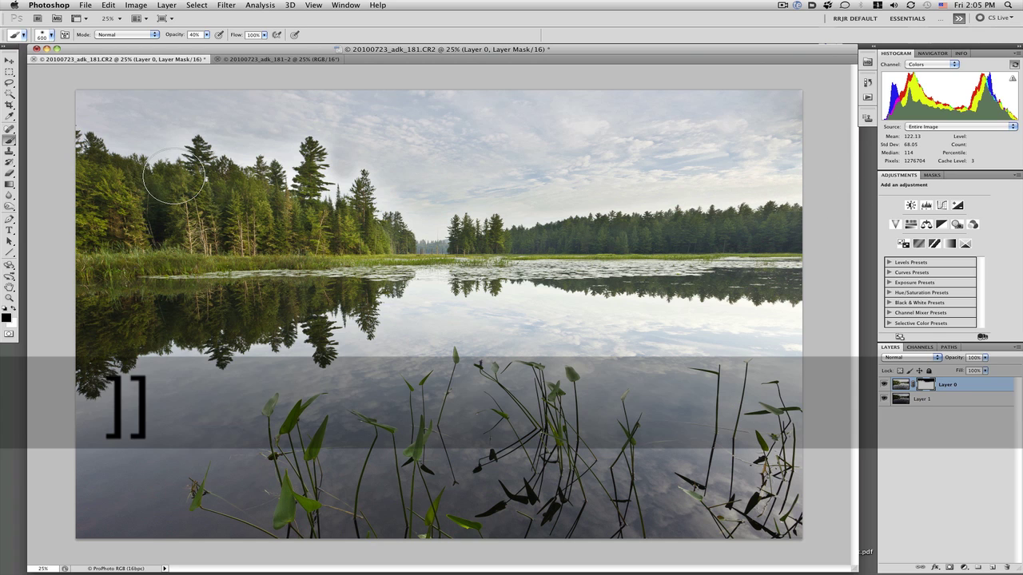
pyautogui.press('2')
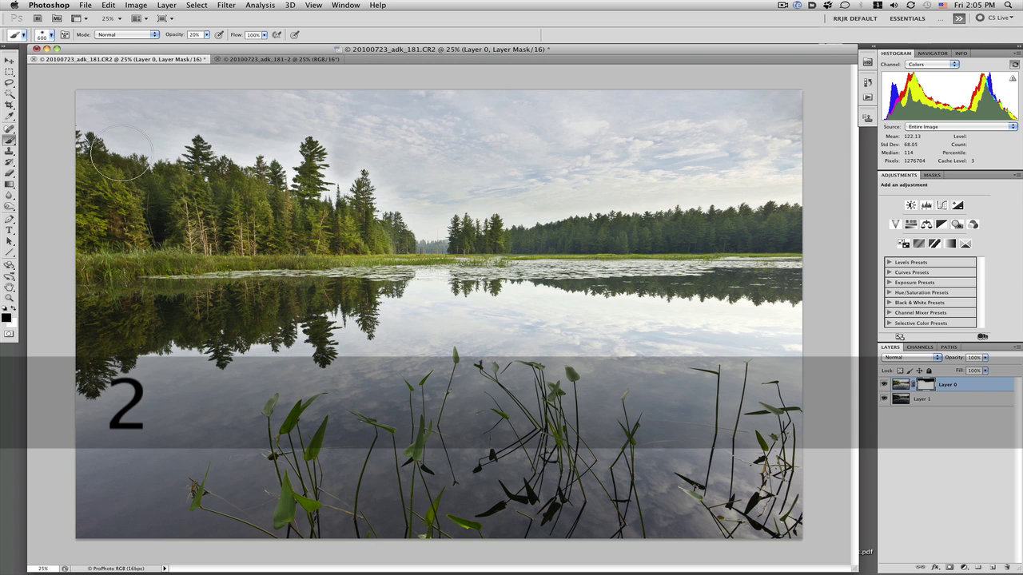
pyautogui.moveTo(197, 156)
pyautogui.mouseDown()
pyautogui.moveTo(268, 176)
pyautogui.moveTo(306, 168)
pyautogui.moveTo(326, 194)
pyautogui.moveTo(430, 224)
pyautogui.moveTo(454, 217)
pyautogui.mouseUp()
# - Refine the mask over the gap between the shores and the distant treeline with a 300-pixel brush at 20% opacity
pyautogui.press('[')
pyautogui.press('[')
pyautogui.press('[')
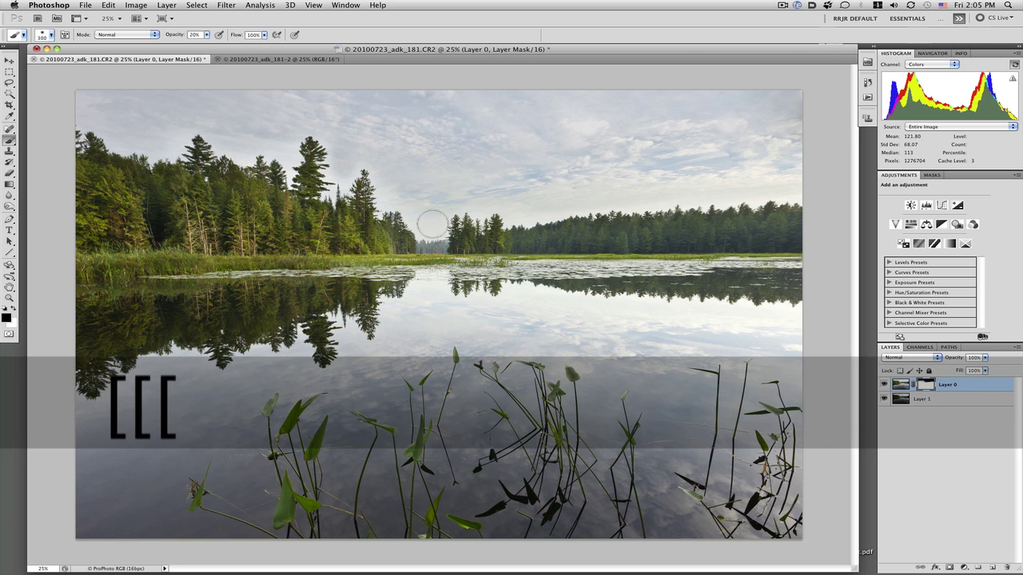
pyautogui.click(602, 215)
pyautogui.moveTo(601, 215)
pyautogui.mouseDown()
pyautogui.moveTo(818, 207)
pyautogui.moveTo(631, 205)
pyautogui.moveTo(512, 228)
pyautogui.moveTo(497, 206)
pyautogui.moveTo(437, 221)
pyautogui.moveTo(374, 177)
pyautogui.mouseUp()
# - Darken the remaining bright sky between the tall pines with 20% opacity strokes, adjusting the brush size to 500 pixels
pyautogui.press(']')
pyautogui.press(']')
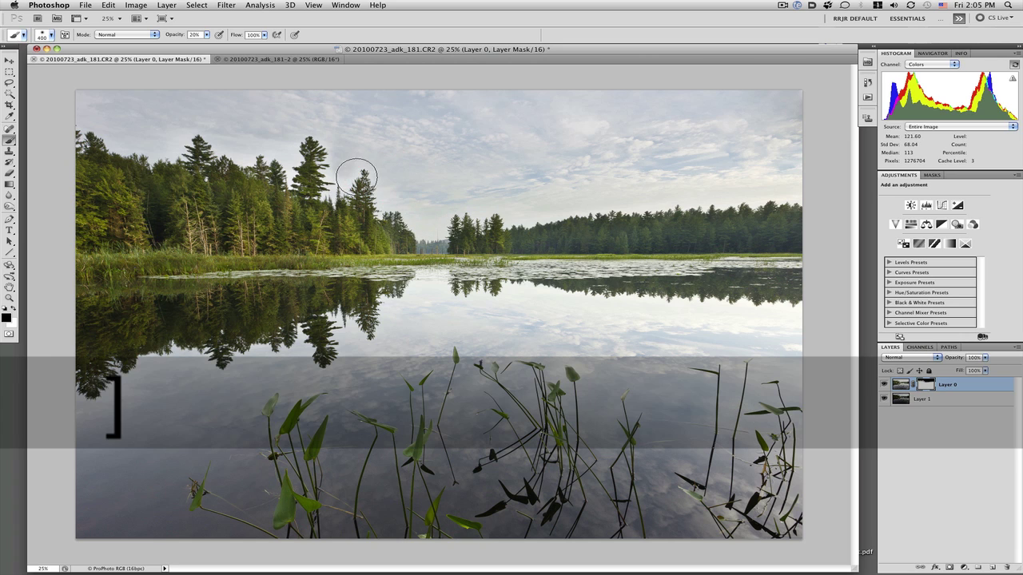
pyautogui.press('[')
pyautogui.press('[')
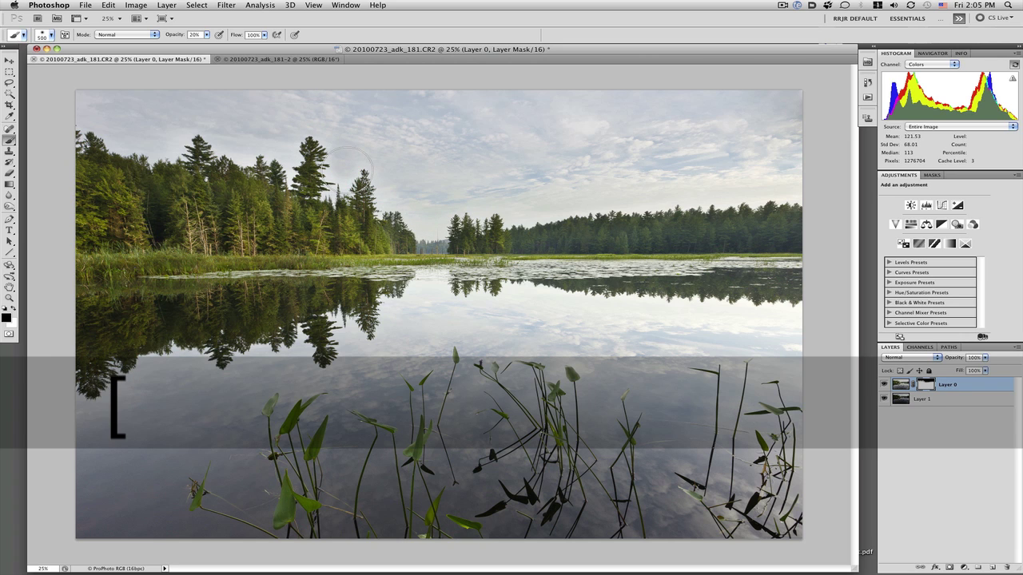
pyautogui.moveTo(343, 181)
pyautogui.mouseDown()
pyautogui.moveTo(376, 214)
pyautogui.moveTo(403, 217)
pyautogui.moveTo(361, 159)
pyautogui.moveTo(338, 192)
pyautogui.moveTo(324, 143)
pyautogui.moveTo(289, 171)
pyautogui.moveTo(203, 151)
pyautogui.moveTo(191, 127)
pyautogui.moveTo(144, 152)
pyautogui.moveTo(67, 128)
pyautogui.moveTo(184, 155)
pyautogui.moveTo(194, 140)
pyautogui.moveTo(315, 177)
pyautogui.mouseUp()
pyautogui.press(']')
pyautogui.press(']')
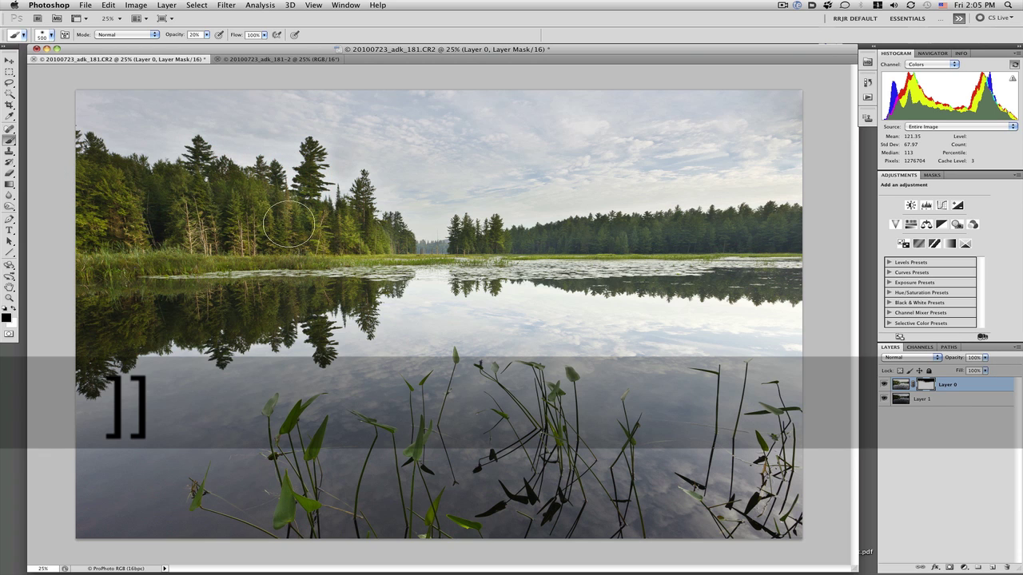
# - Darken the sky at the far treeline's outer end on the mask with a 300-pixel black brush at 20% opacity
pyautogui.press('[')
pyautogui.press('[')
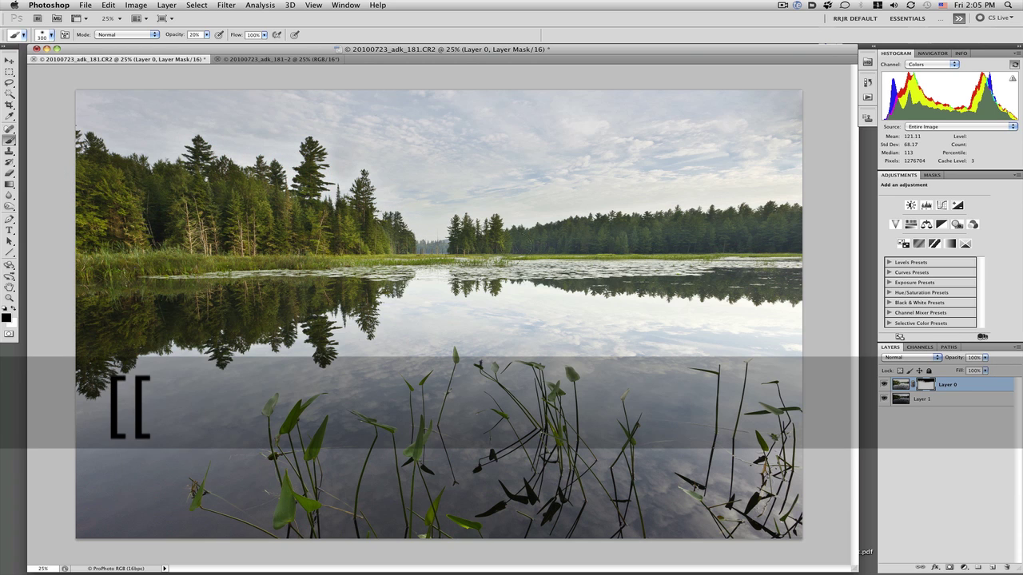
pyautogui.moveTo(820, 215); pyautogui.dragTo(837, 213)
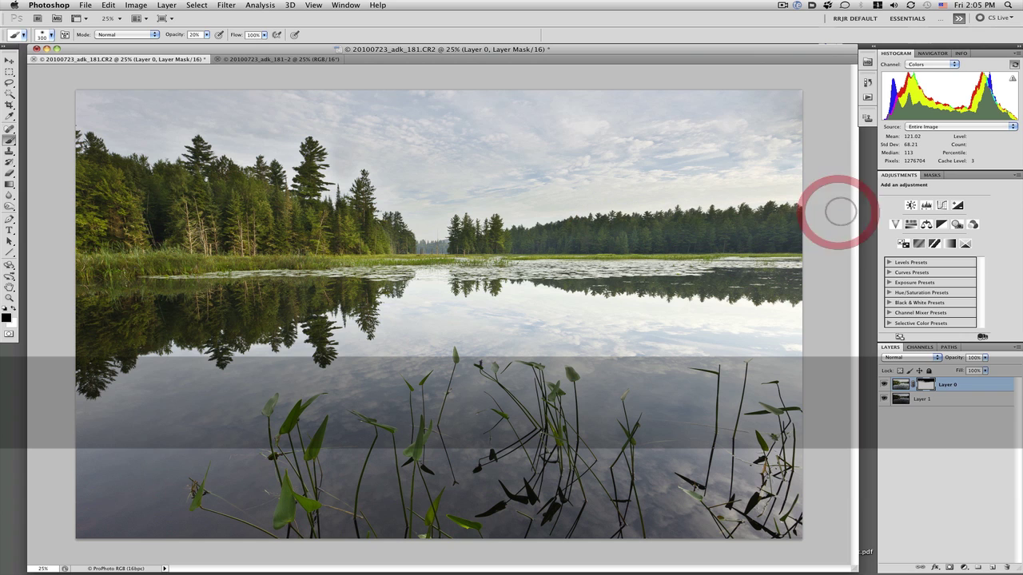
# - Restore brightness on the near-shore pines and the small central tree group with a 175-pixel white brush at 20% opacity
pyautogui.press('[')
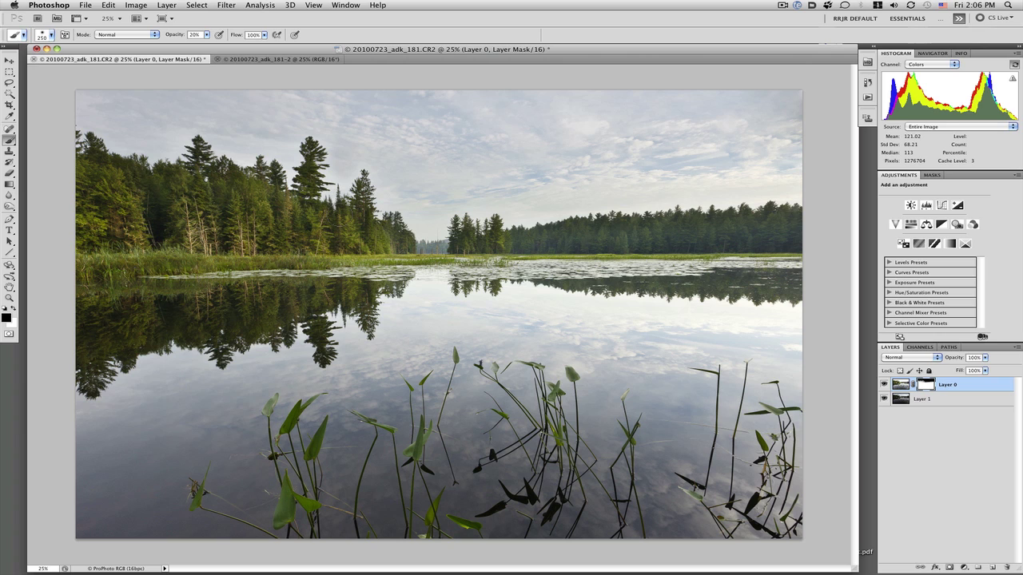
pyautogui.press('x')
pyautogui.press('[')
pyautogui.press('[')
pyautogui.moveTo(311, 157); pyautogui.dragTo(313, 151)
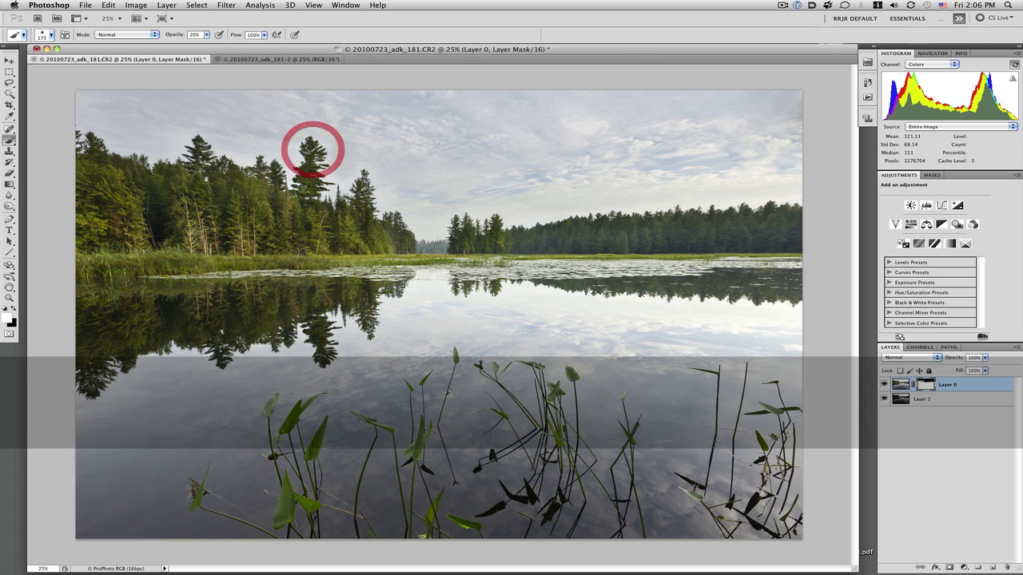
pyautogui.moveTo(340, 201)
pyautogui.mouseDown()
pyautogui.moveTo(385, 230)
pyautogui.moveTo(411, 234)
pyautogui.moveTo(416, 249)
pyautogui.moveTo(460, 251)
pyautogui.mouseUp()
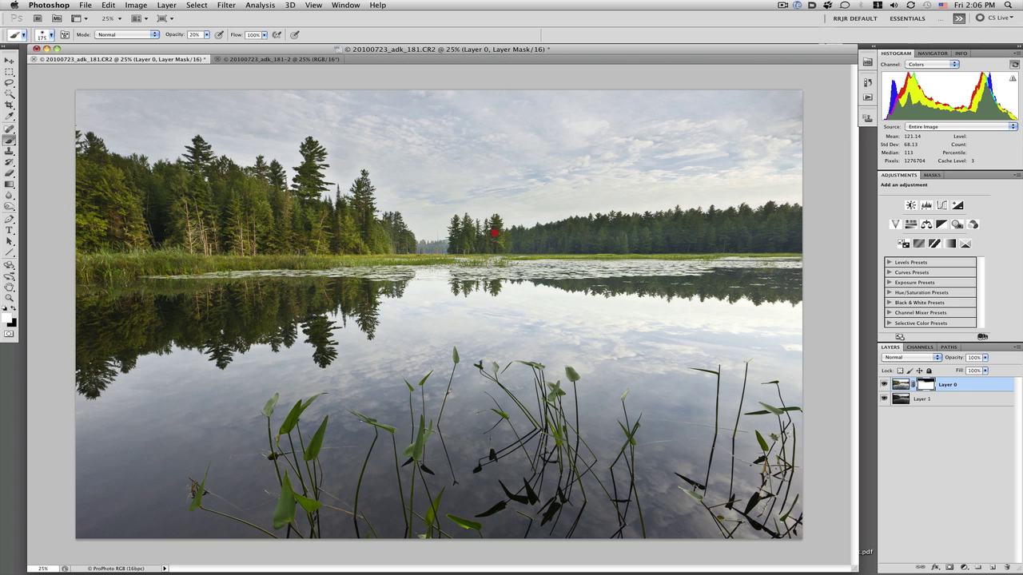
pyautogui.click(501, 255)
# - Brighten the distant treeline across the lake on the mask with a 250-pixel white brush at 20% opacity
pyautogui.press(']')
pyautogui.press(']')
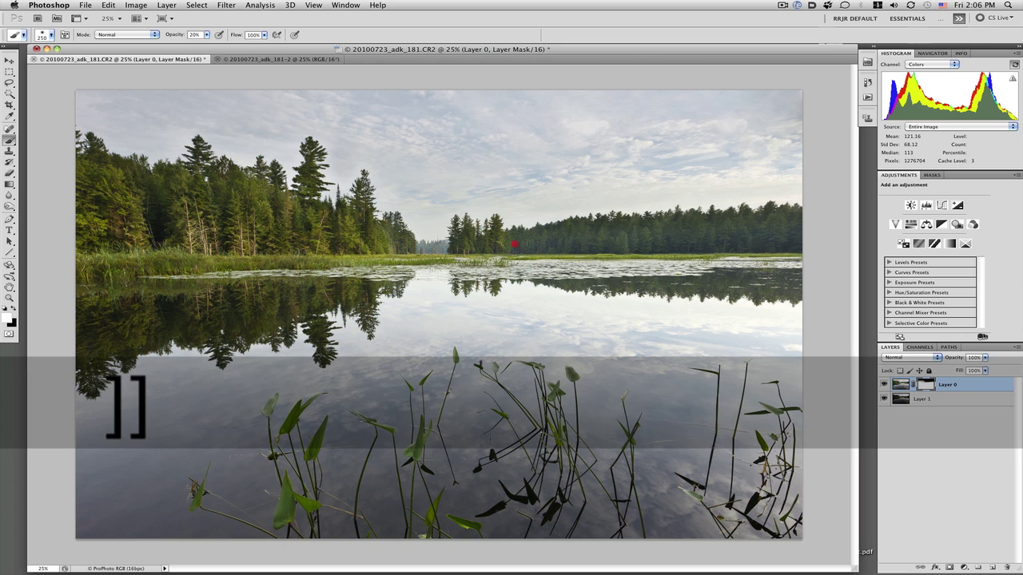
pyautogui.moveTo(516, 240); pyautogui.dragTo(651, 237)
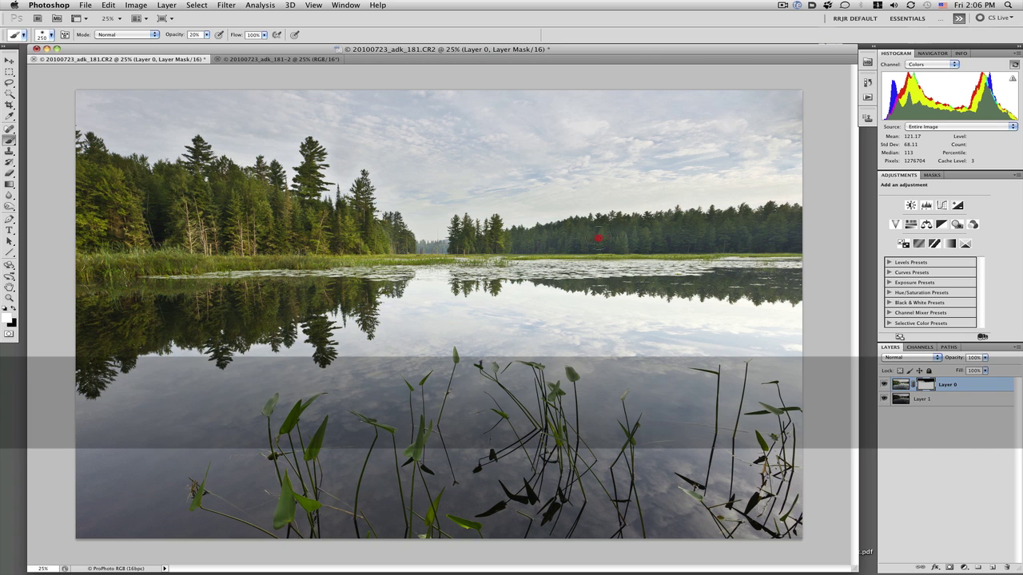
pyautogui.click(664, 220)
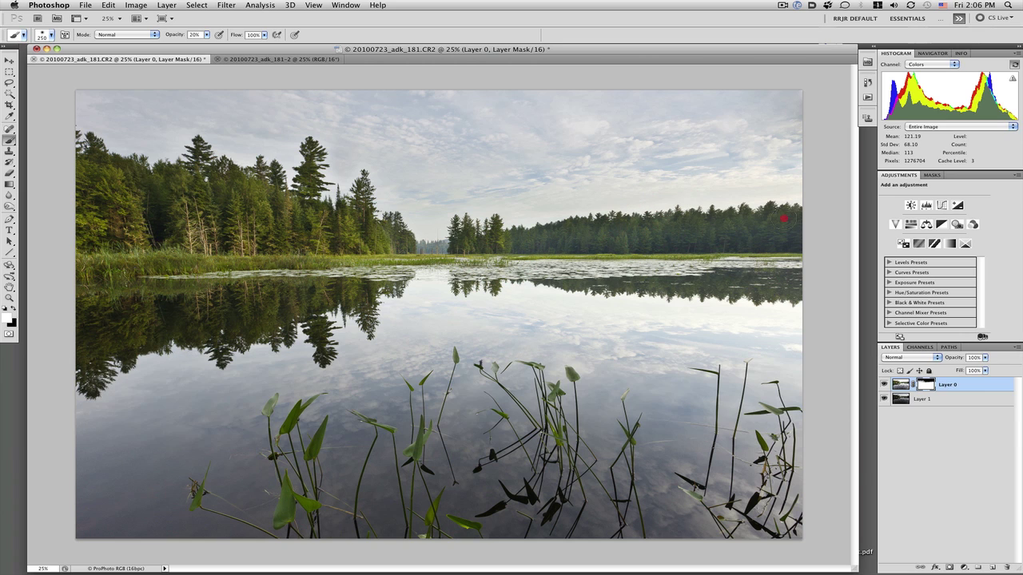
pyautogui.moveTo(784, 218)
pyautogui.mouseDown()
pyautogui.moveTo(824, 227)
pyautogui.moveTo(666, 248)
pyautogui.moveTo(636, 264)
pyautogui.mouseUp()
# - Darken the sky around the tall near-shore pines on the mask with a 300-pixel black brush at 20% opacity
pyautogui.press(']')
pyautogui.press(']')
pyautogui.press('[')
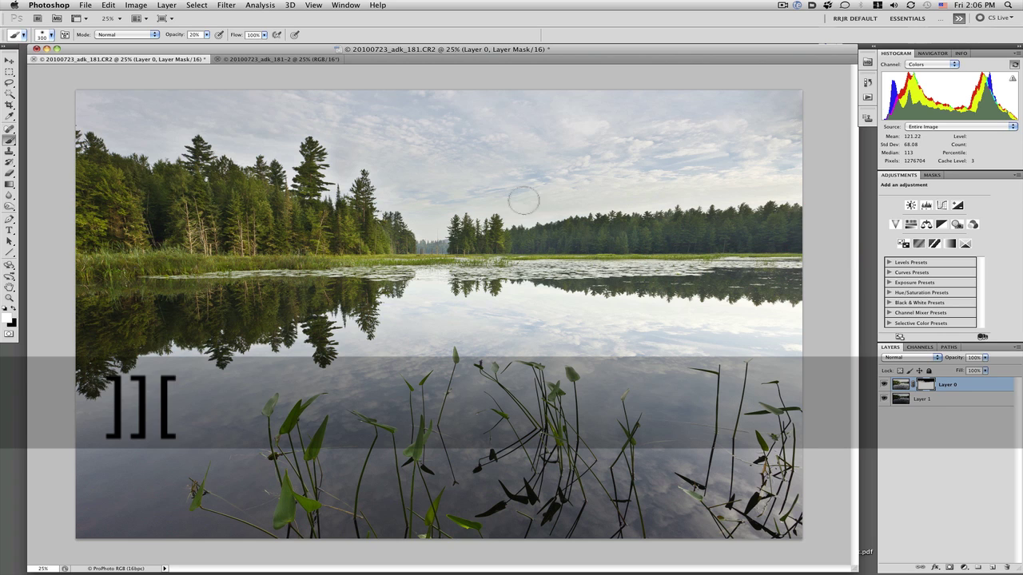
pyautogui.press('x')
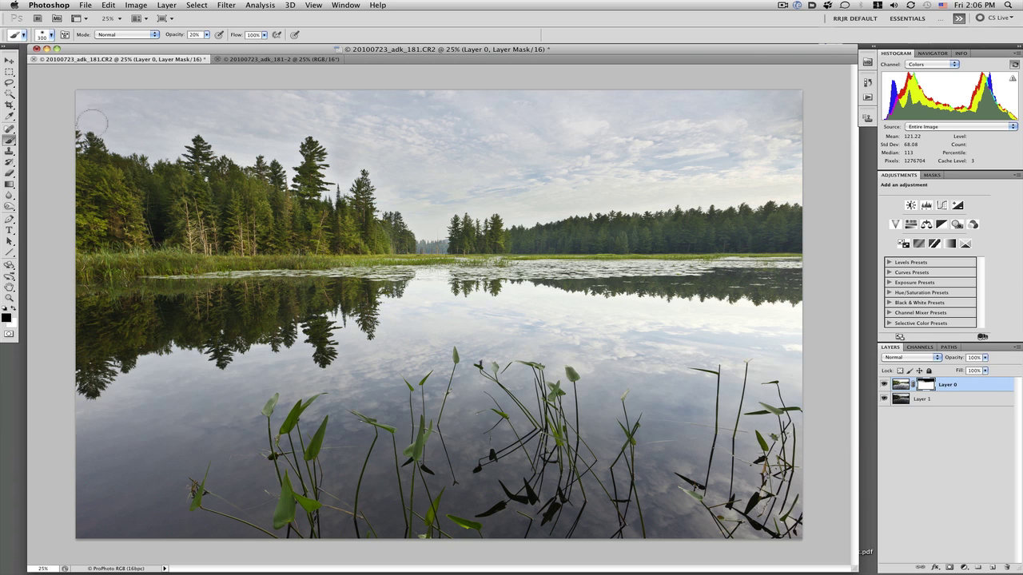
pyautogui.press(']')
pyautogui.press('[')
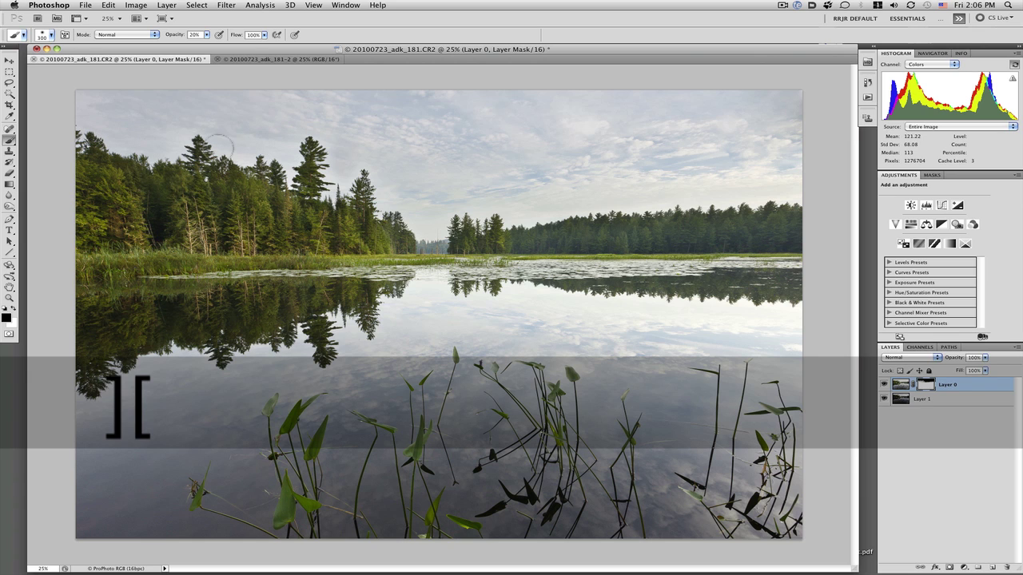
pyautogui.click(256, 159)
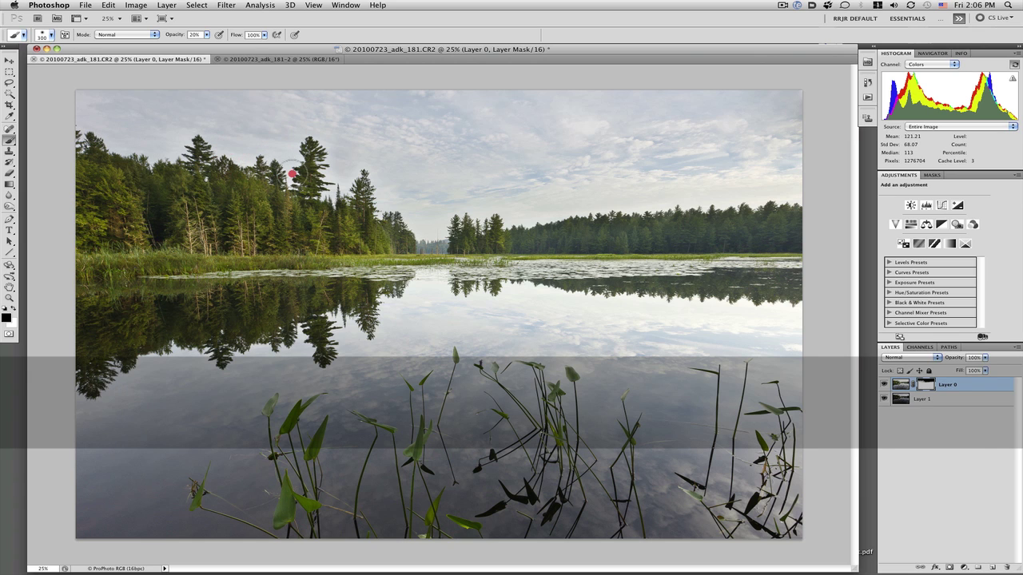
pyautogui.moveTo(292, 172)
pyautogui.mouseDown()
pyautogui.moveTo(326, 151)
pyautogui.moveTo(337, 193)
pyautogui.moveTo(333, 166)
pyautogui.moveTo(322, 191)
pyautogui.moveTo(372, 172)
pyautogui.moveTo(402, 208)
pyautogui.mouseUp()
pyautogui.click(321, 194)
pyautogui.click(377, 186)
pyautogui.click(333, 175)
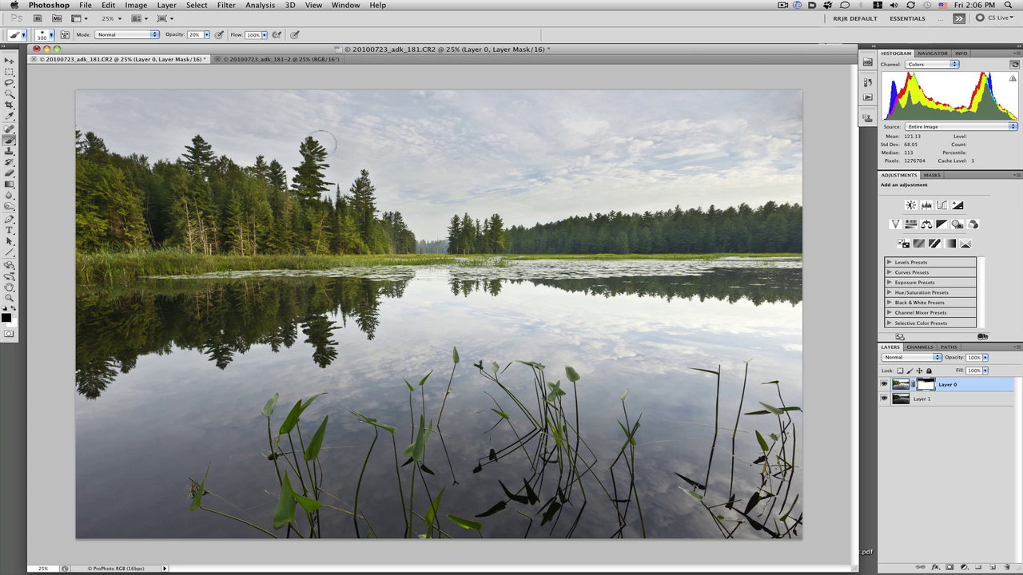
# - Raise the brush opacity to 30% and deepen the sky along the near treeline with more black strokes
pyautogui.press('3')
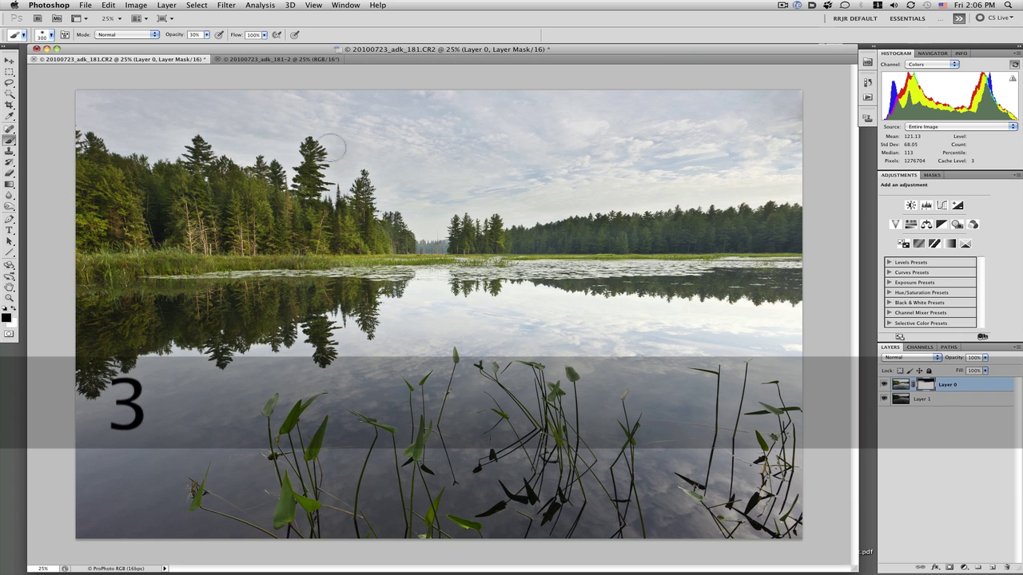
pyautogui.click(334, 172)
pyautogui.moveTo(334, 171)
pyautogui.mouseDown()
pyautogui.moveTo(327, 190)
pyautogui.moveTo(221, 141)
pyautogui.moveTo(171, 155)
pyautogui.moveTo(131, 141)
pyautogui.mouseUp()
pyautogui.moveTo(327, 170)
pyautogui.mouseDown()
pyautogui.moveTo(331, 197)
pyautogui.moveTo(346, 174)
pyautogui.mouseUp()
pyautogui.click(388, 214)
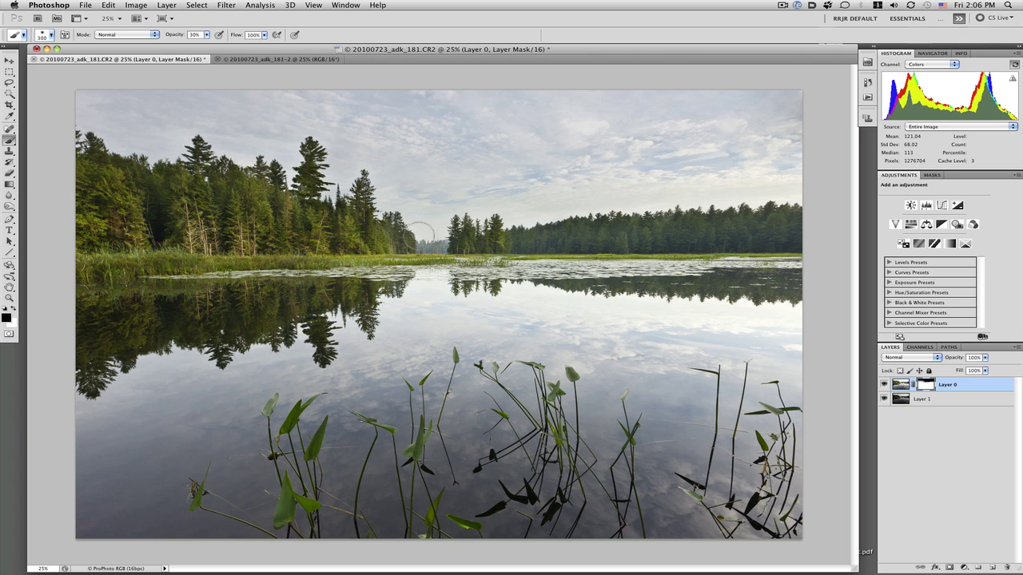
# - Darken the gap between the shores and the sky above the distant treeline with black strokes at 30% opacity
pyautogui.moveTo(432, 236); pyautogui.dragTo(432, 237)
pyautogui.click(432, 236)
pyautogui.press('[')
pyautogui.click(538, 212)
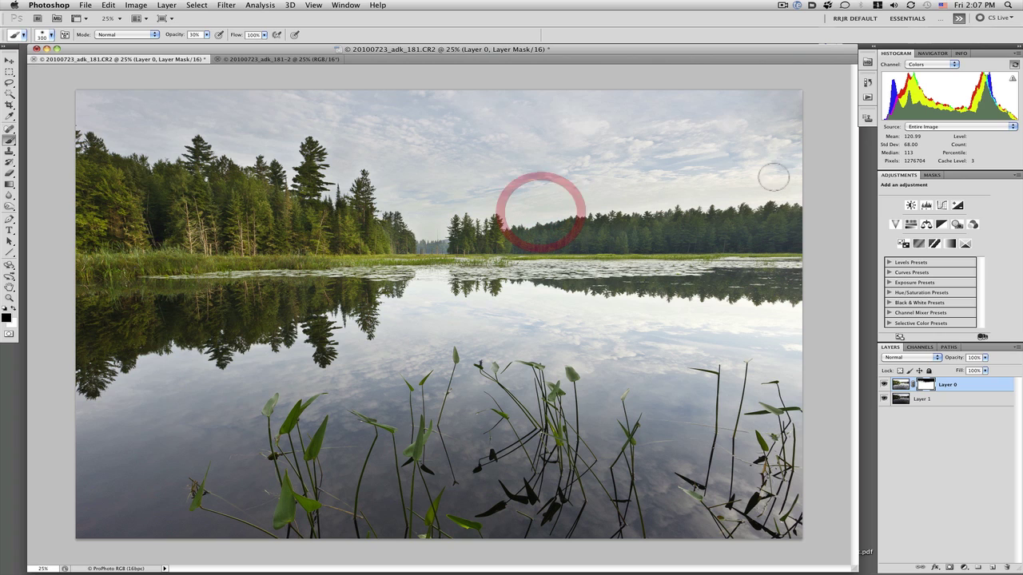
# - Lighten the tall near-shore pines with white strokes at 30% opacity, reducing the brush from 150 to 100 pixels for close-up work at 66.7% zoom
pyautogui.press('x')
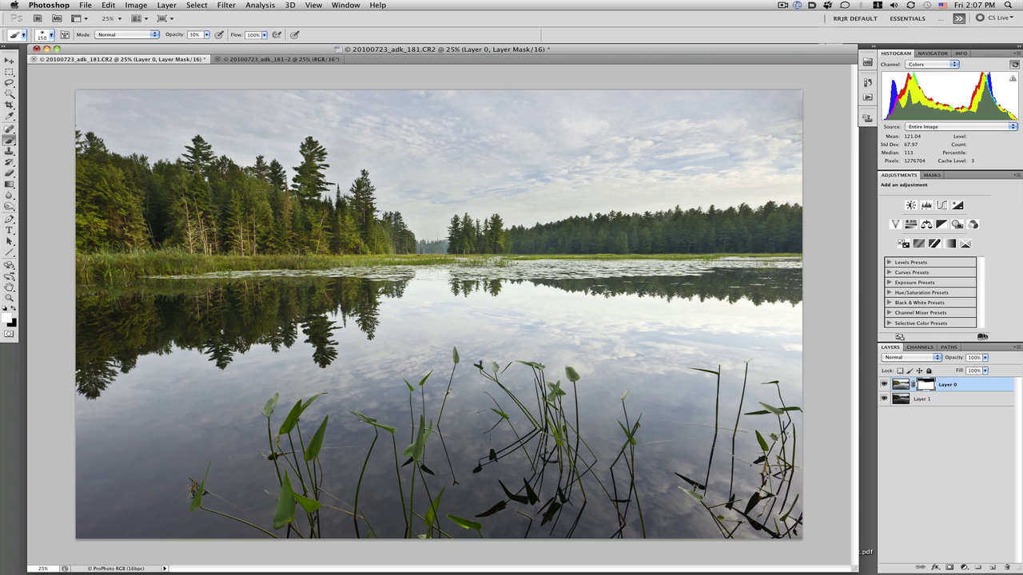
pyautogui.moveTo(363, 189); pyautogui.dragTo(365, 209)
pyautogui.press('z')
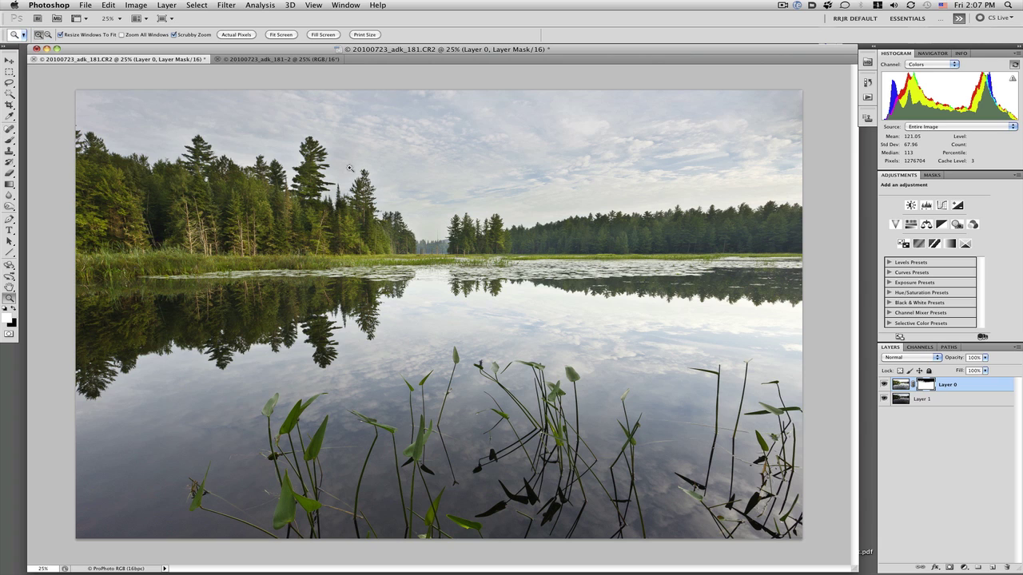
pyautogui.moveTo(271, 139); pyautogui.dragTo(407, 260)
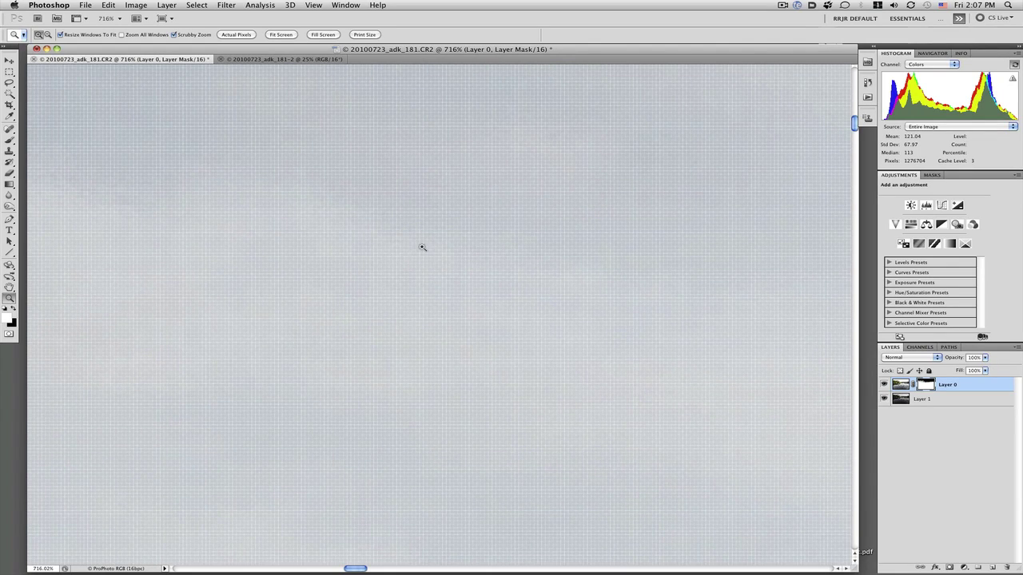
pyautogui.press('super+1')
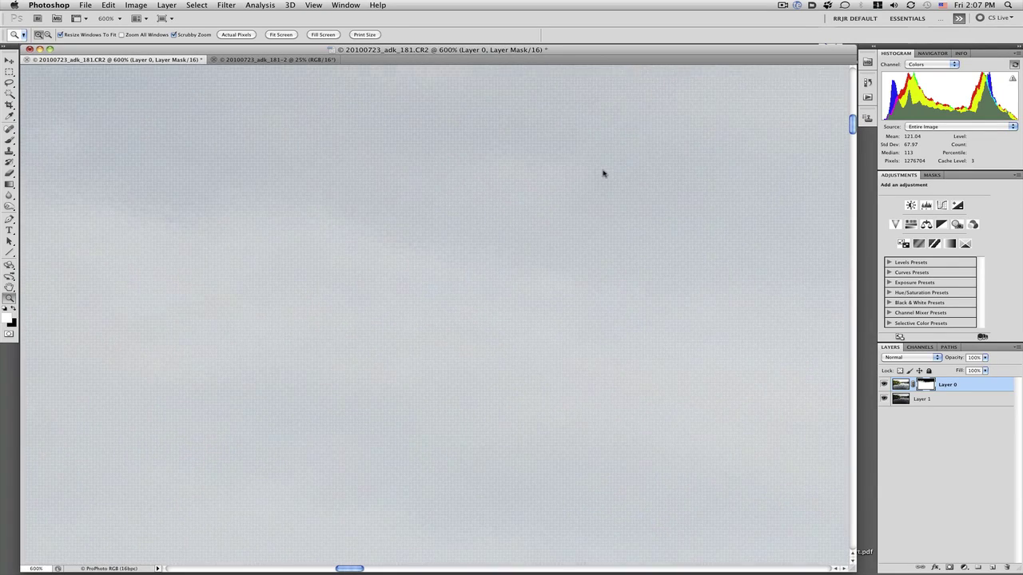
pyautogui.press('super+minus')
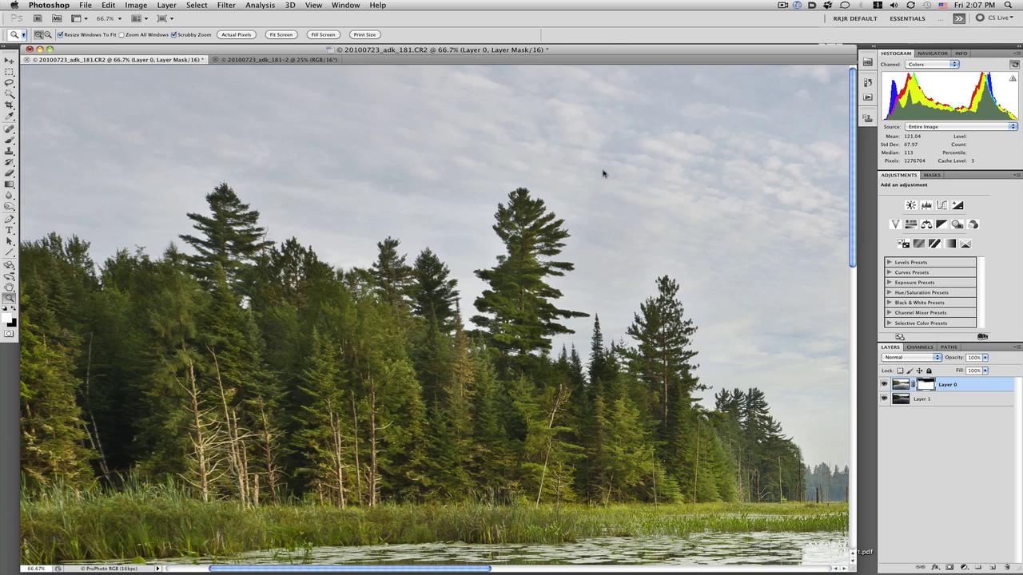
pyautogui.hscroll(5, 575, 247)
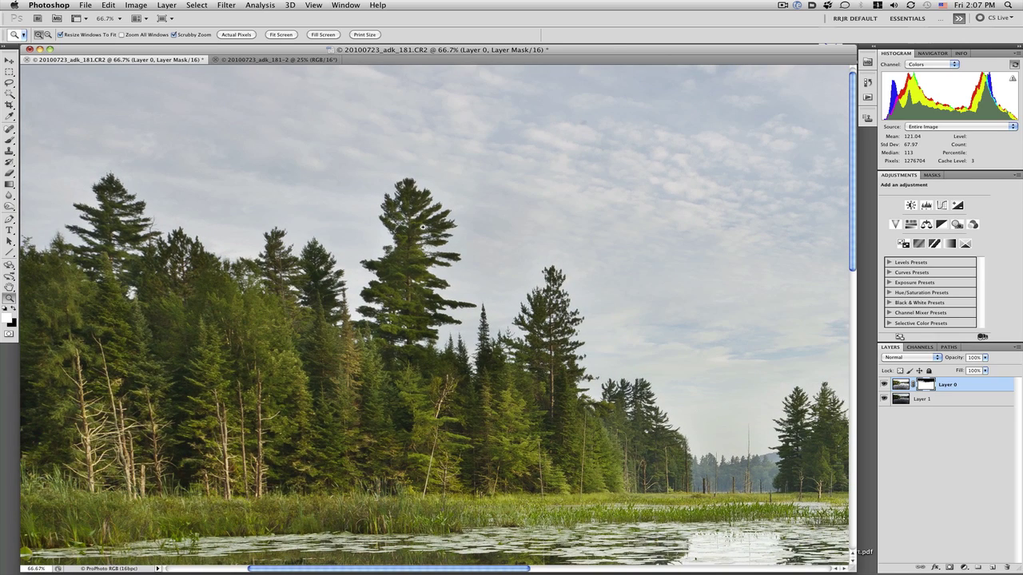
pyautogui.press('b')
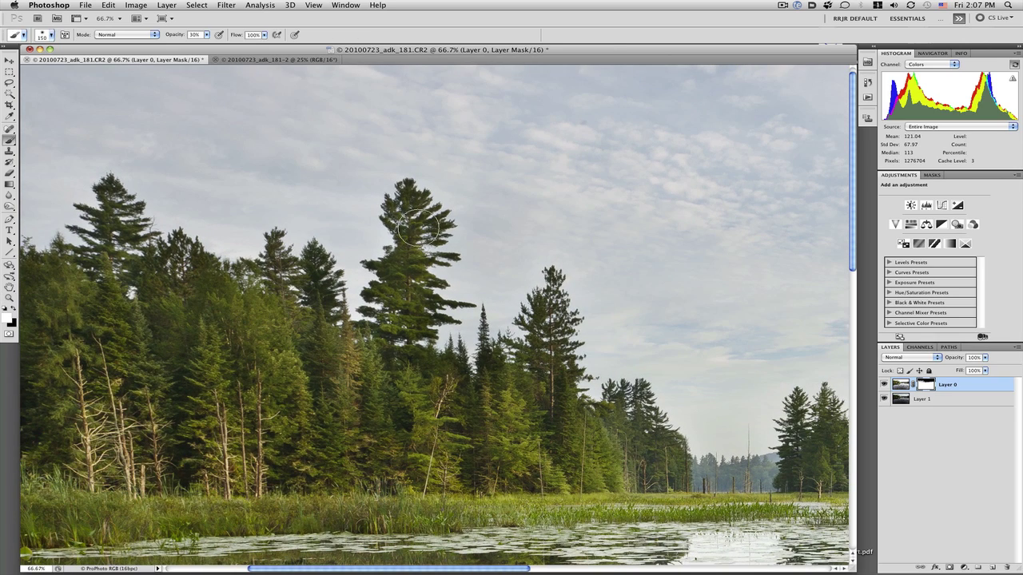
pyautogui.press('[')
pyautogui.press('[')
pyautogui.moveTo(435, 273)
pyautogui.mouseDown()
pyautogui.moveTo(420, 204)
pyautogui.moveTo(417, 279)
pyautogui.mouseUp()
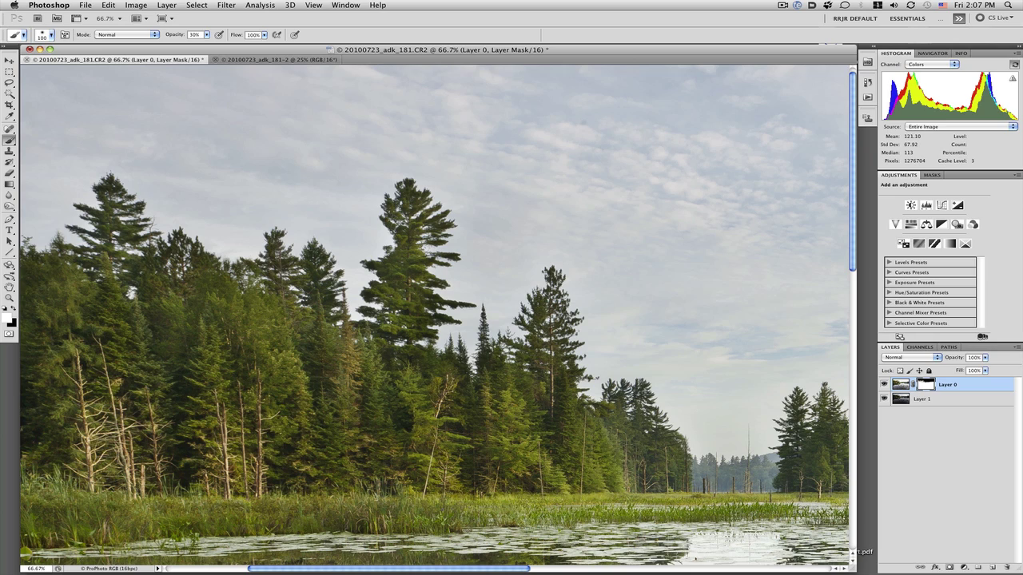
# - Examine the blend along the distant treeline up close and review the whole image at 25% in full-screen mode
pyautogui.hscroll(10, 434, 319)
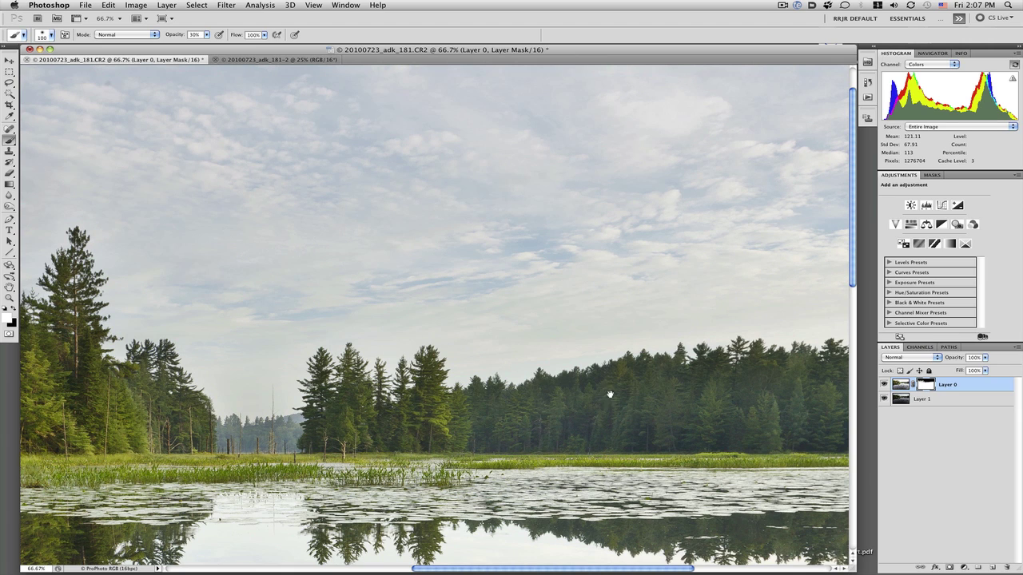
pyautogui.moveTo(609, 394); pyautogui.dragTo(438, 401)
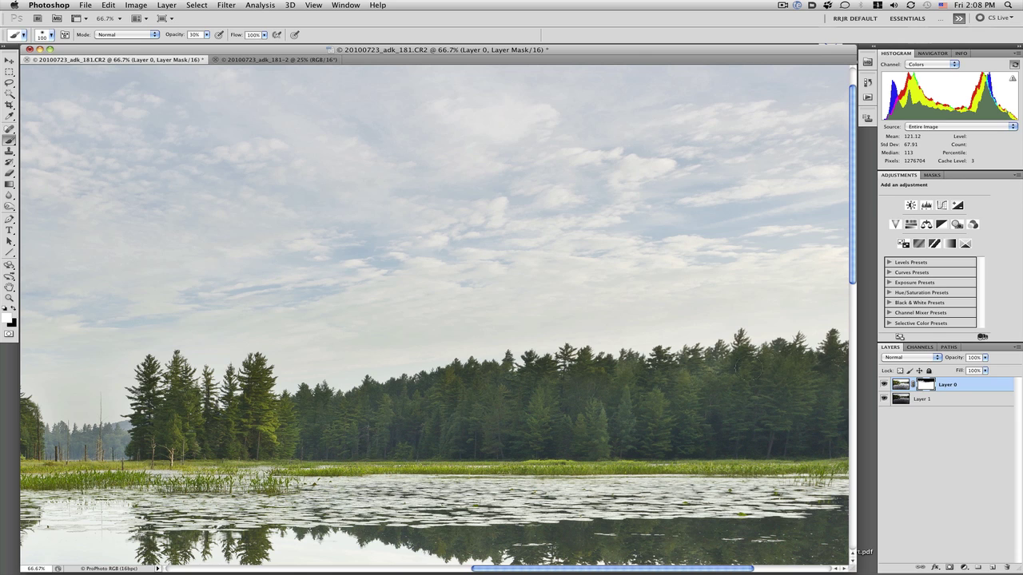
pyautogui.press('super+minus')
pyautogui.press('super+minus')
pyautogui.press('super+minus')
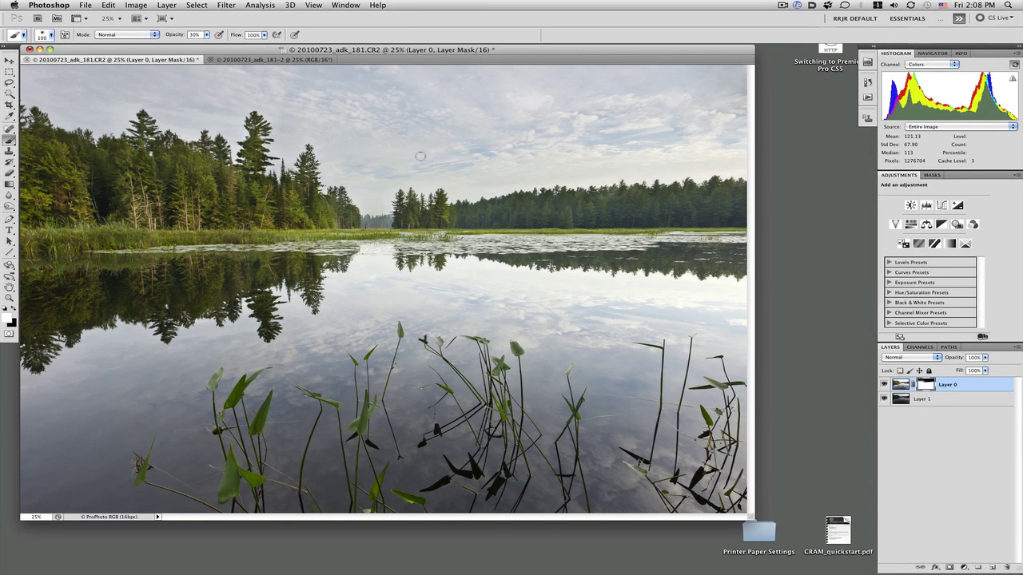
pyautogui.press('f')
pyautogui.moveTo(587, 264); pyautogui.dragTo(495, 255)
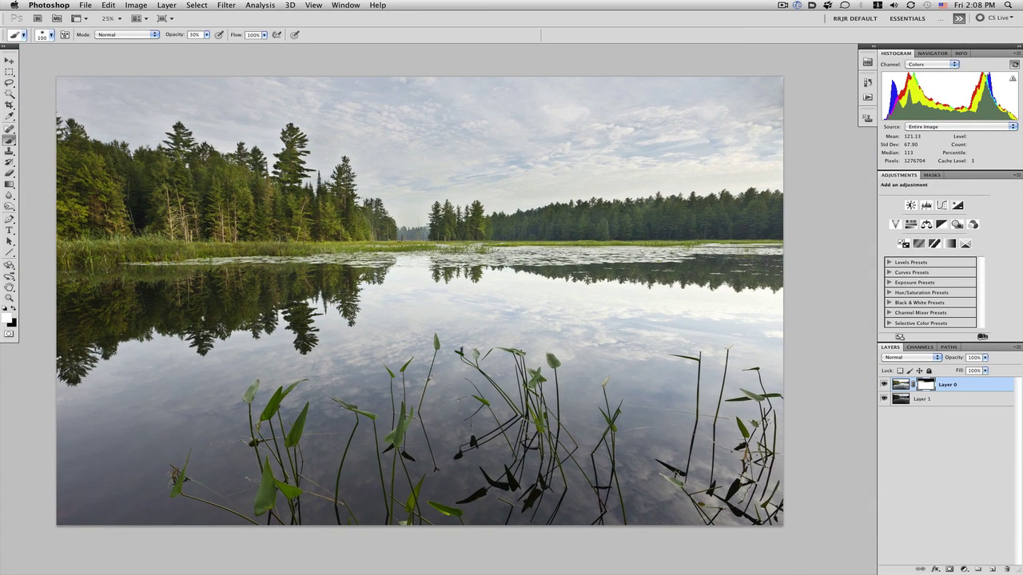